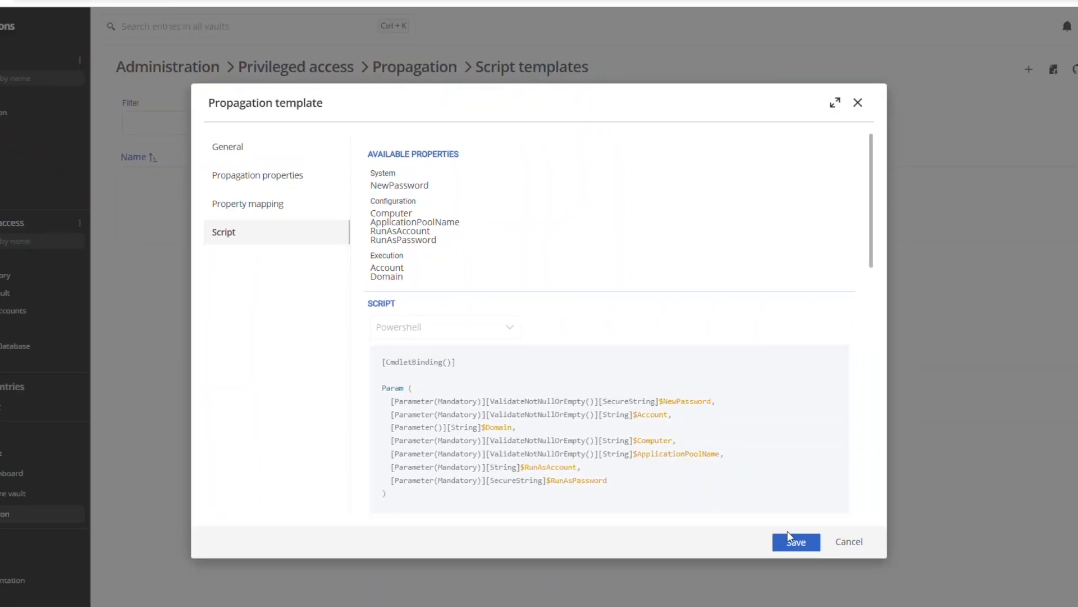
Import the script template file Reset Windows Service.json and save it as a propagation template.
click(995, 104)
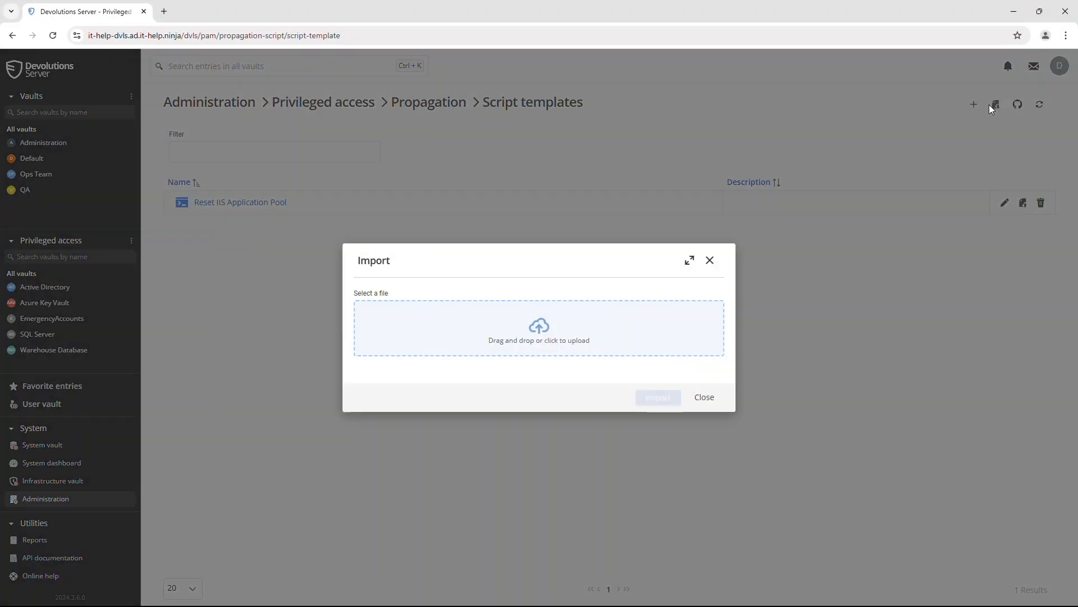
click(583, 344)
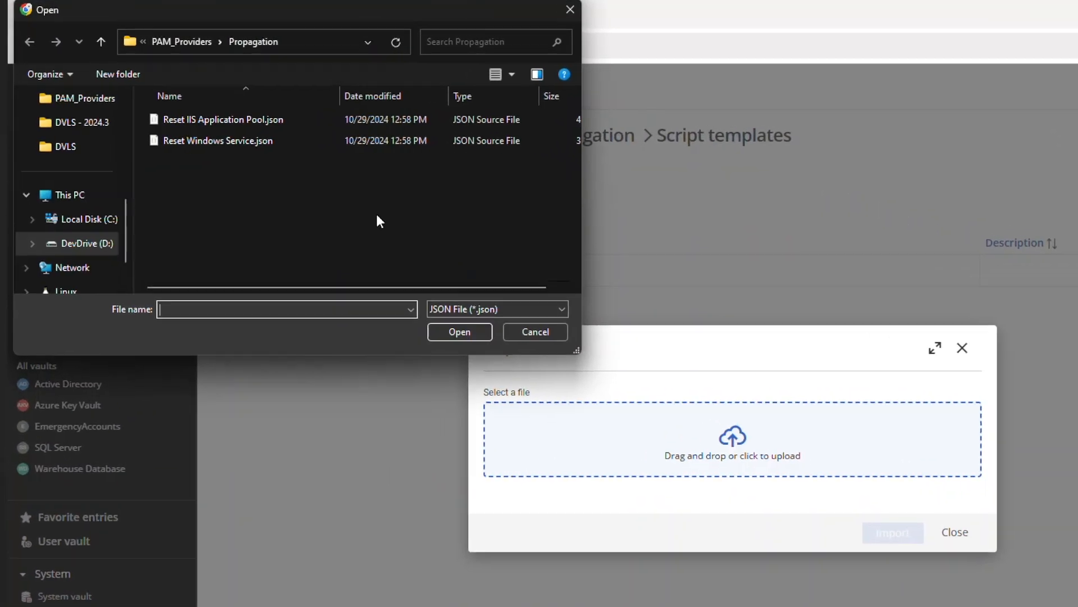
click(205, 116)
click(490, 351)
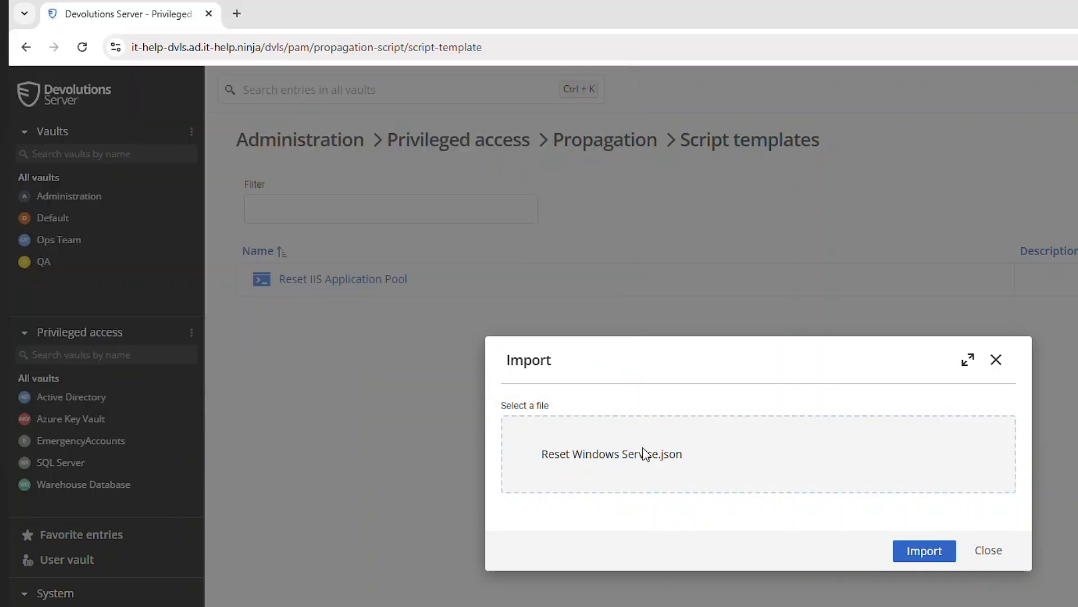
click(923, 550)
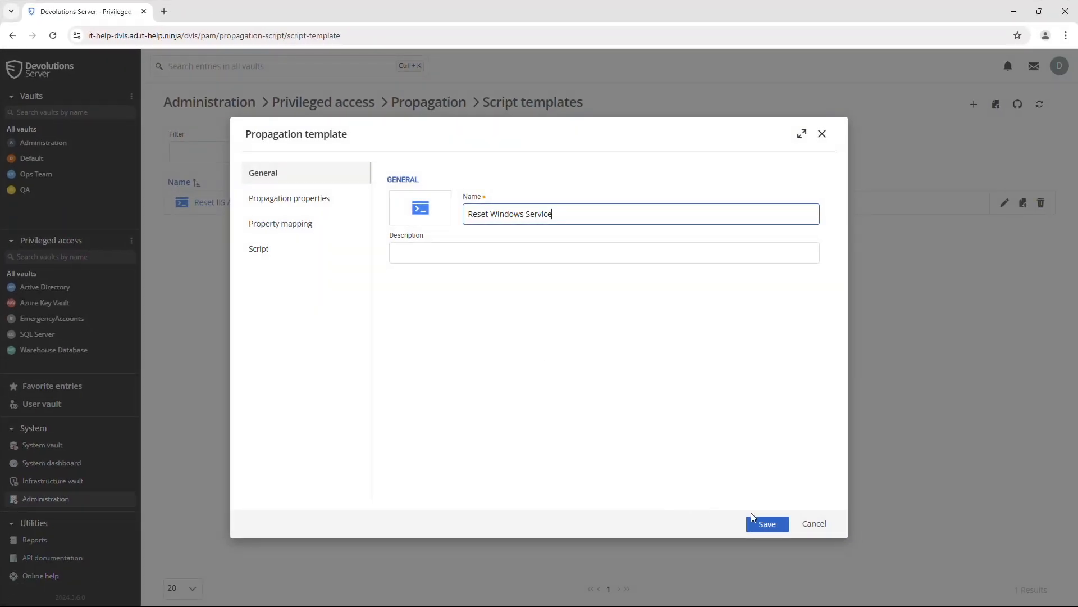
click(769, 523)
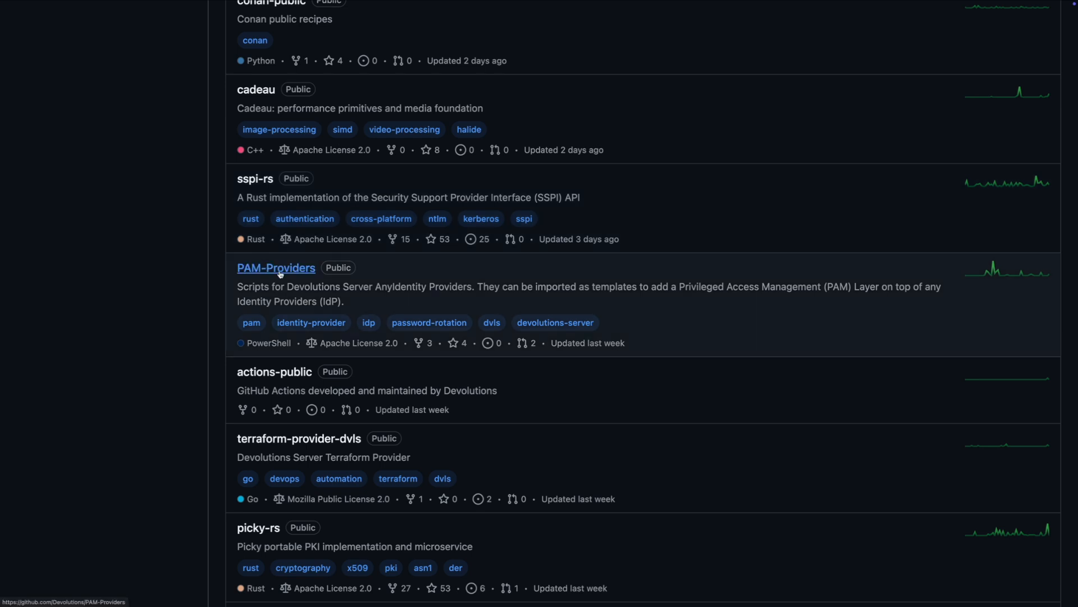
Switch to GitHub and examine the contents and README of the Devolutions PAM-Providers repository.
click(280, 272)
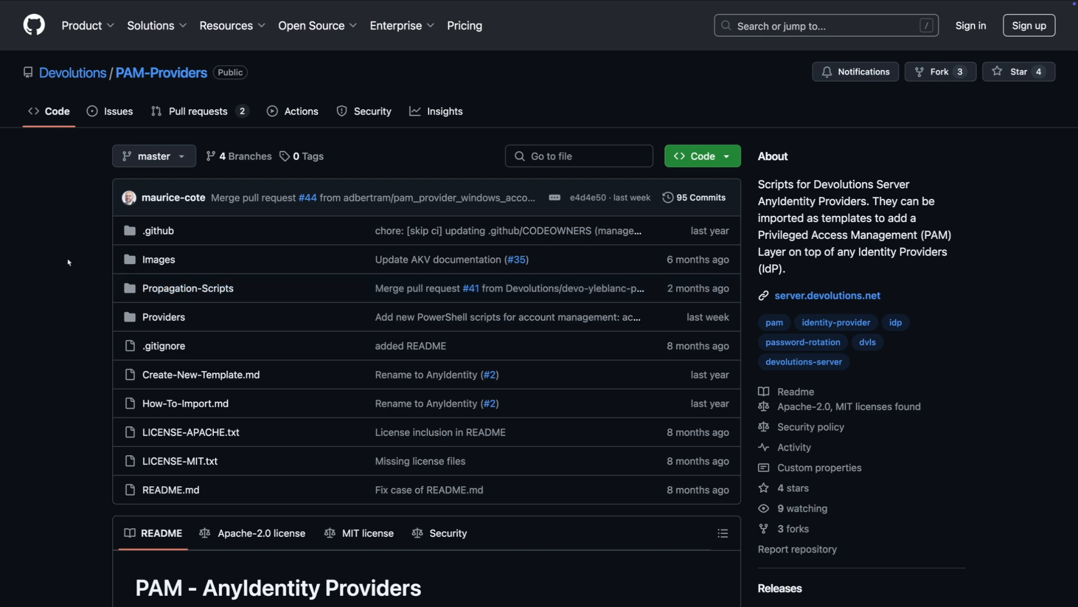
scroll(74, 285, down, 5)
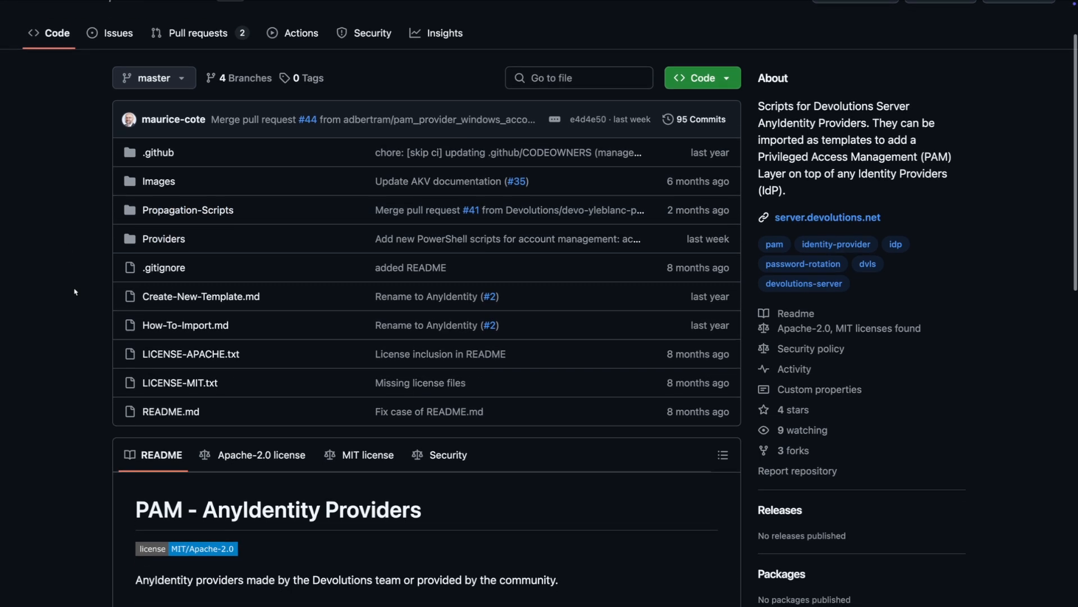
scroll(73, 293, down, 5)
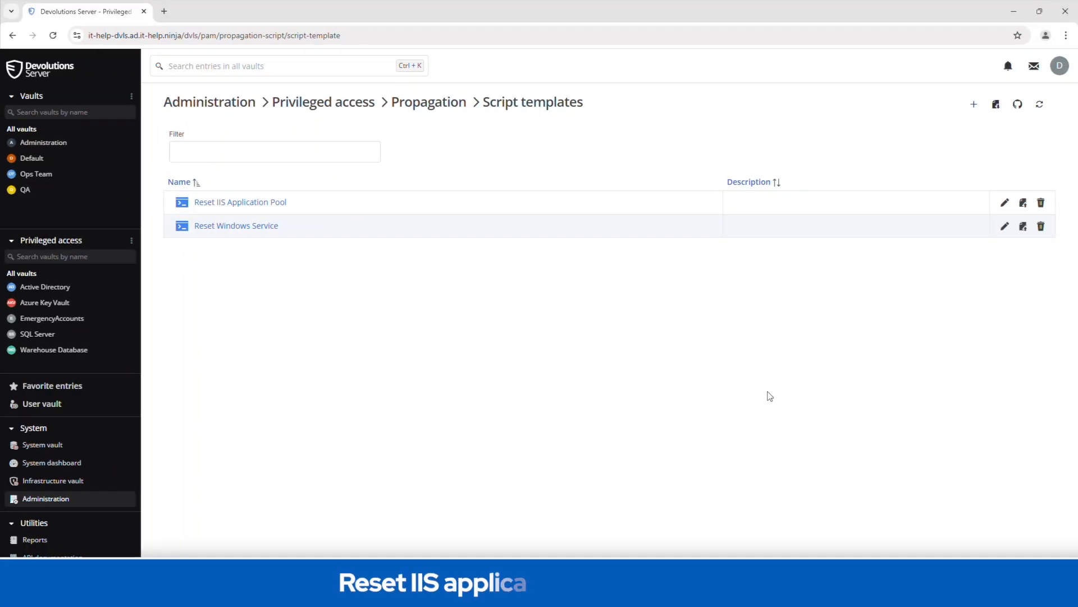
Back in Devolutions Server, examine the Reset IIS Application Pool template's propagation properties, property mapping and full PowerShell script.
click(1004, 203)
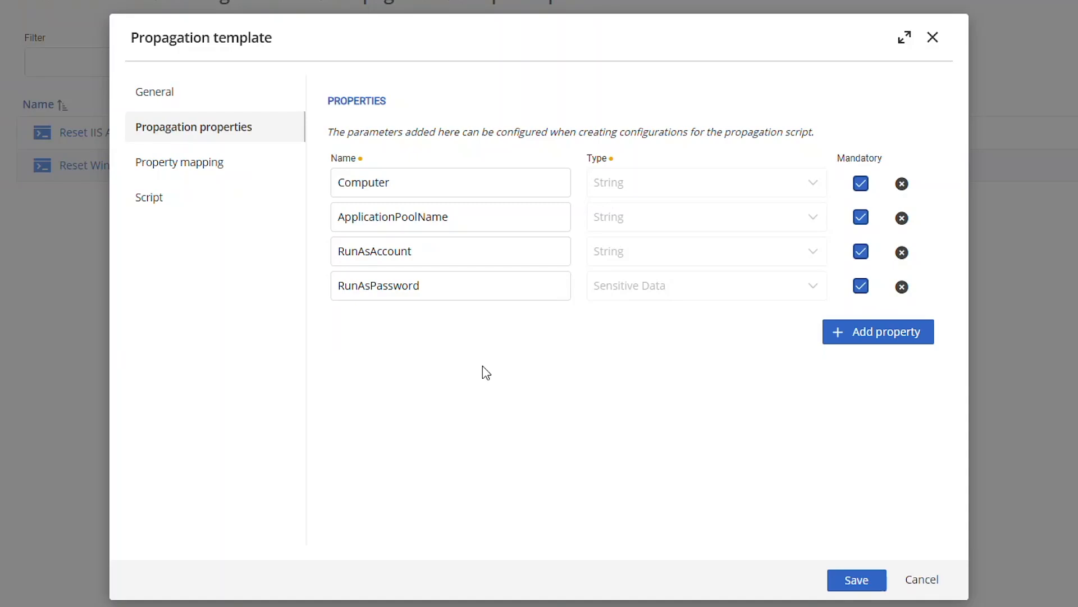
click(217, 163)
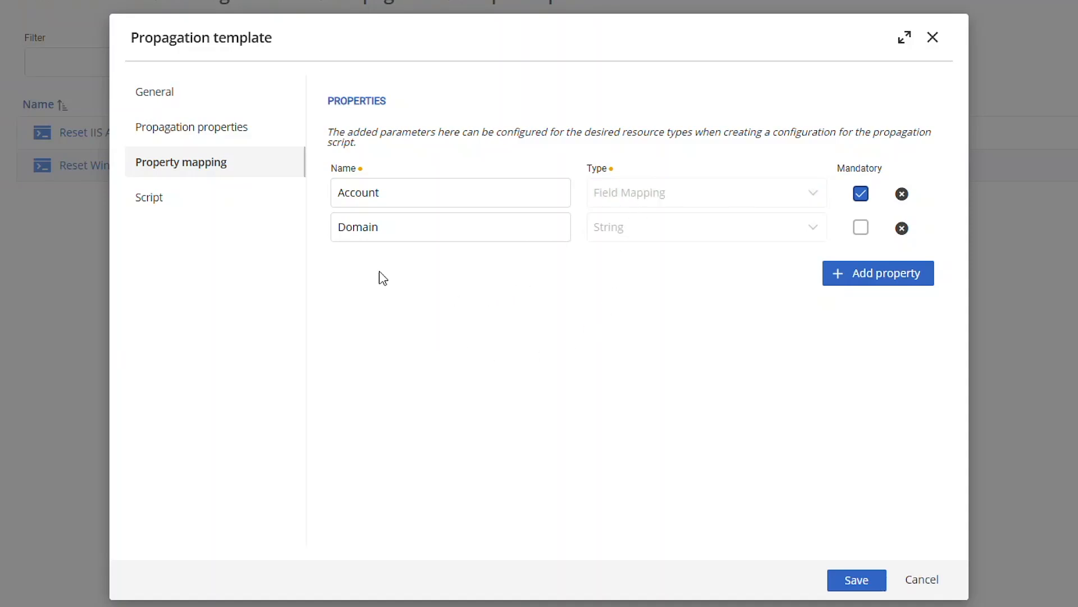
click(203, 206)
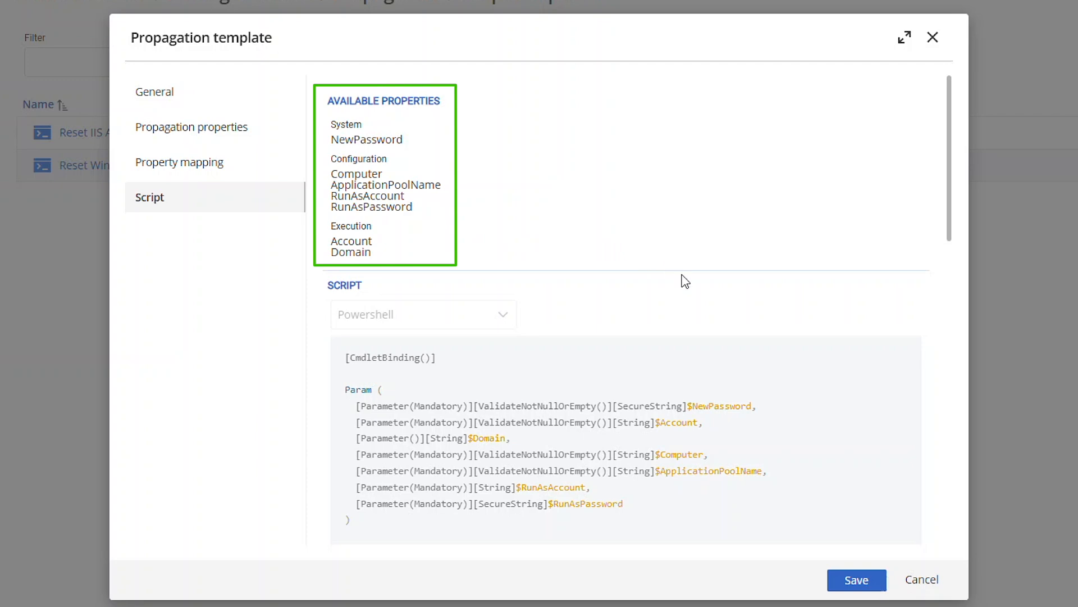
scroll(693, 371, down, 4)
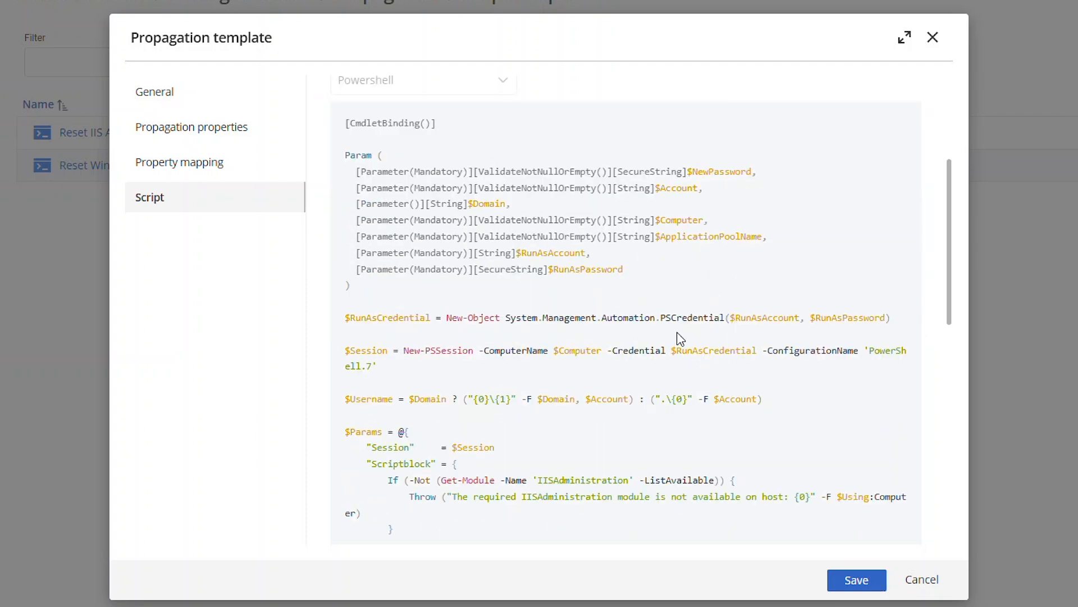
scroll(677, 332, down, 3)
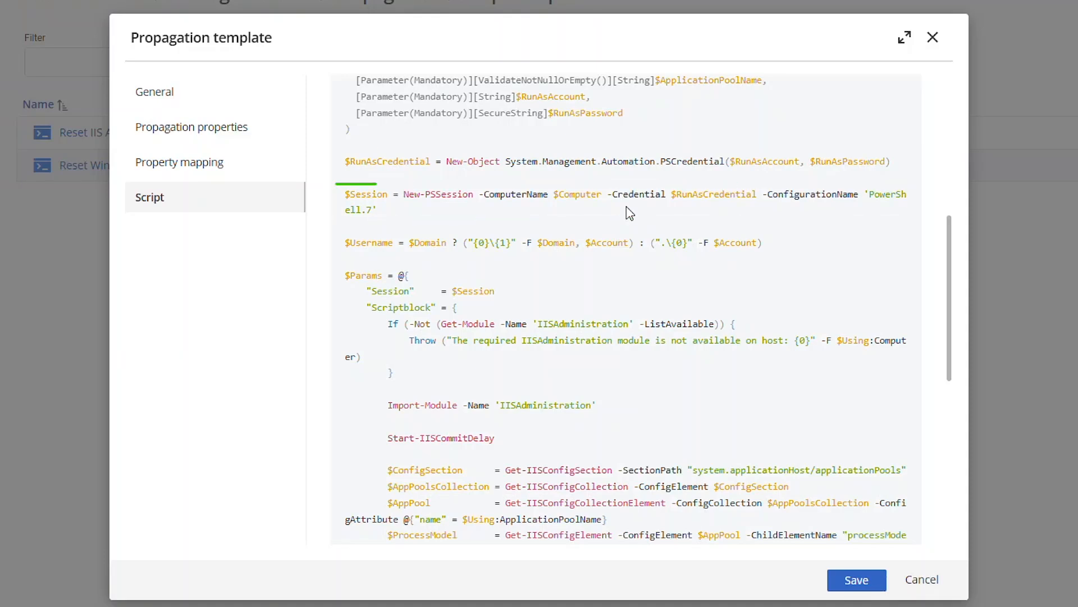
scroll(625, 206, down, 4)
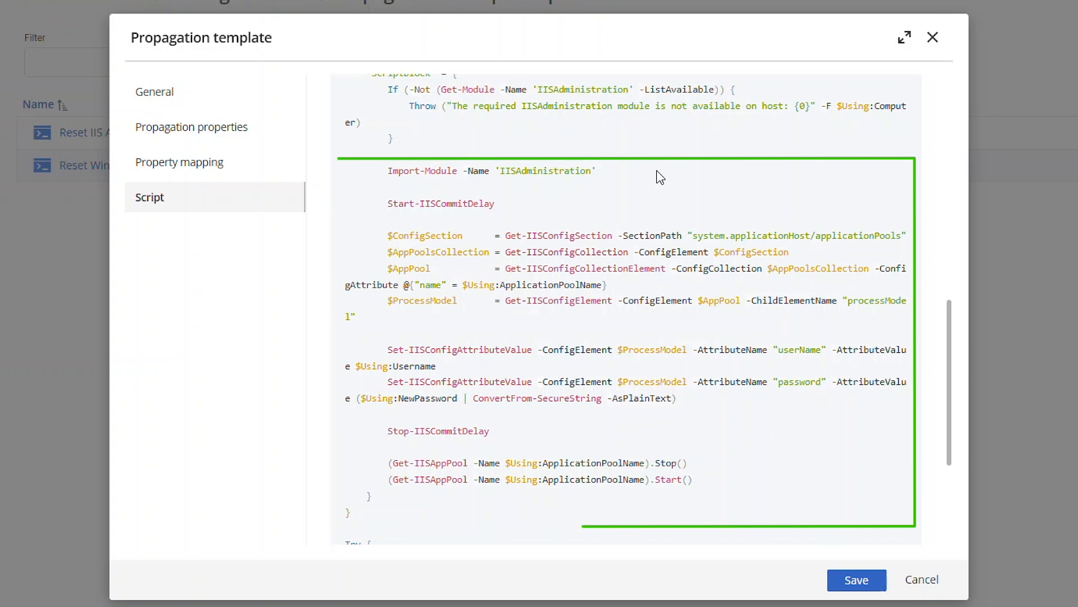
scroll(500, 444, down, 4)
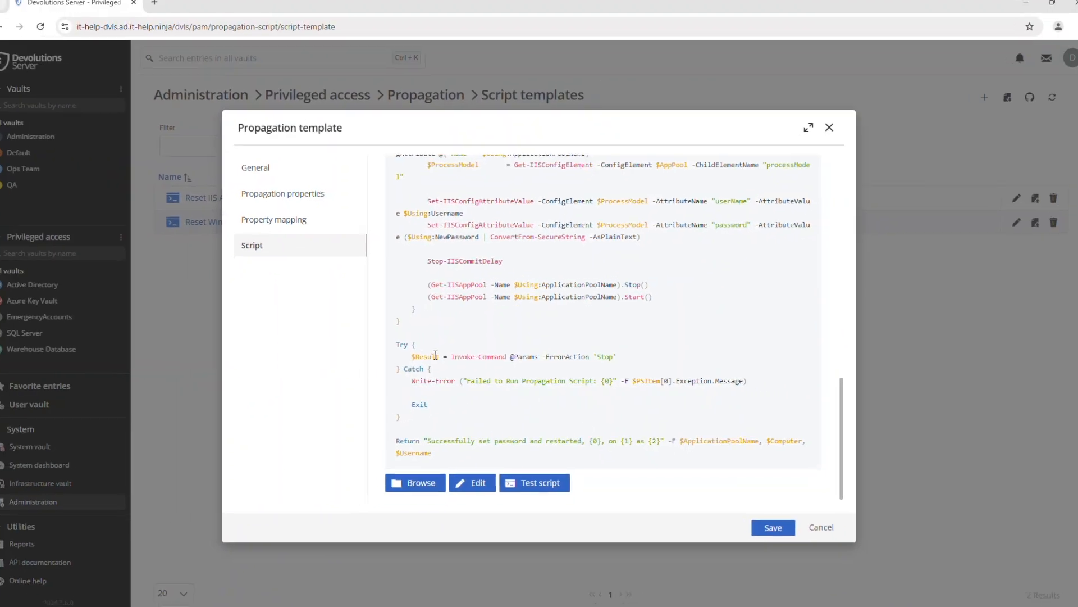
click(786, 522)
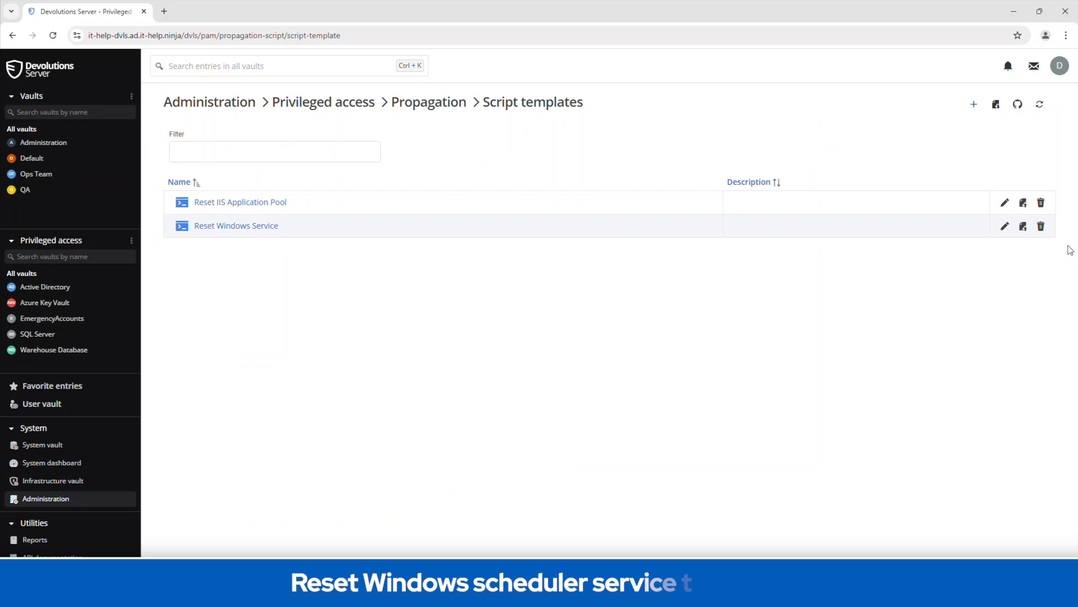
Examine the Reset Windows Service template's propagation properties, property mapping and PowerShell script.
click(1005, 226)
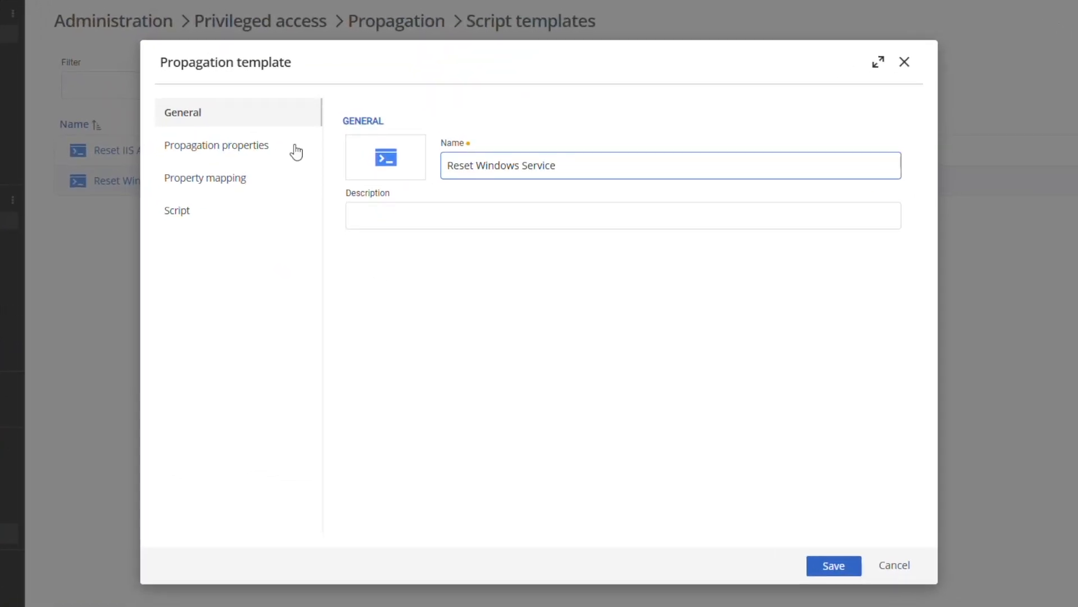
click(275, 201)
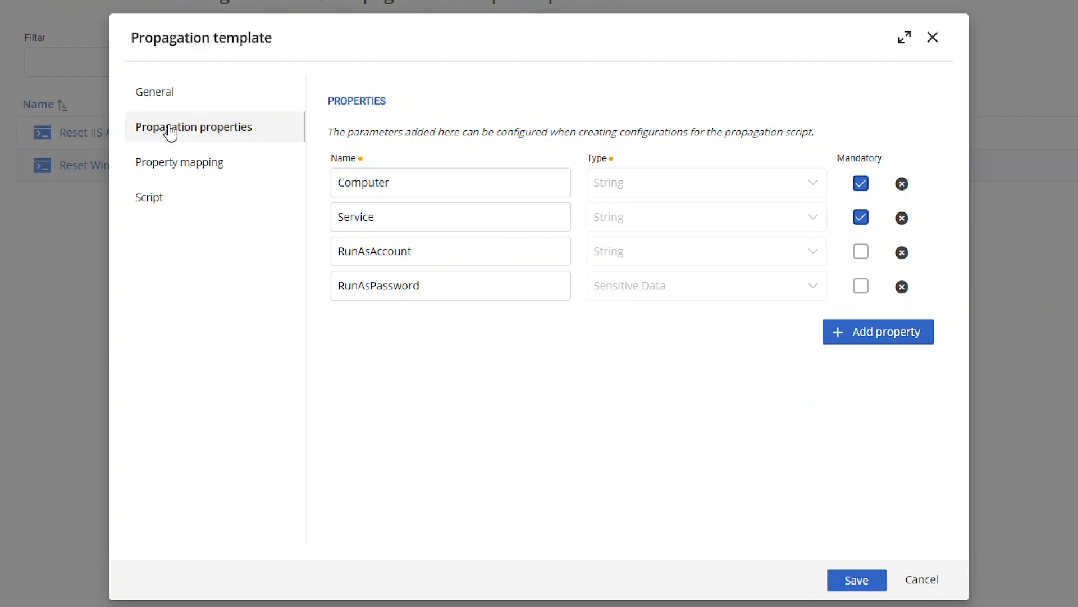
click(186, 174)
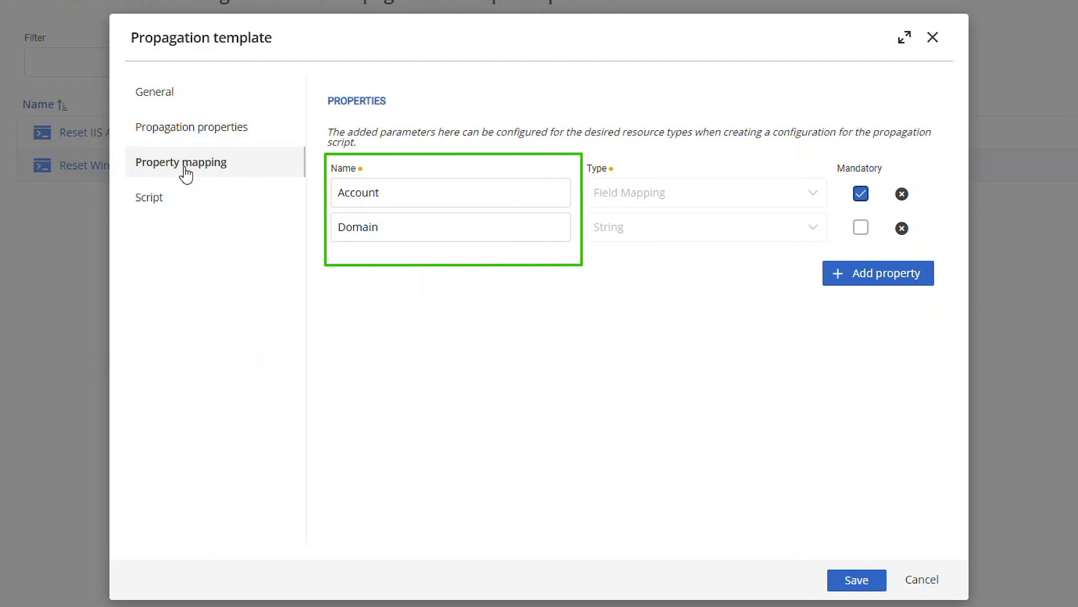
click(150, 201)
scroll(825, 334, down, 7)
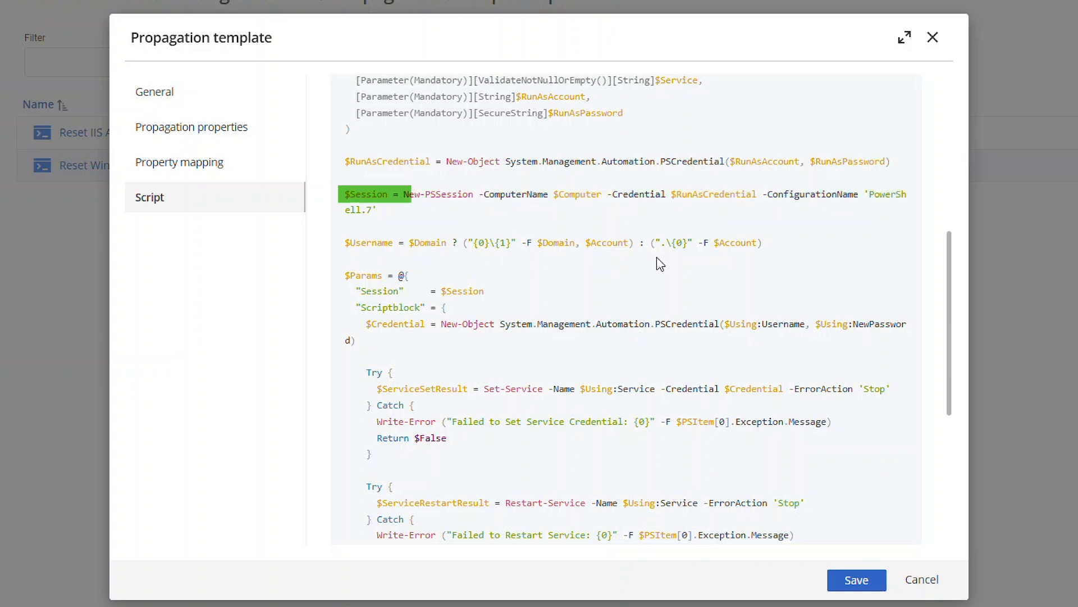
scroll(655, 269, down, 3)
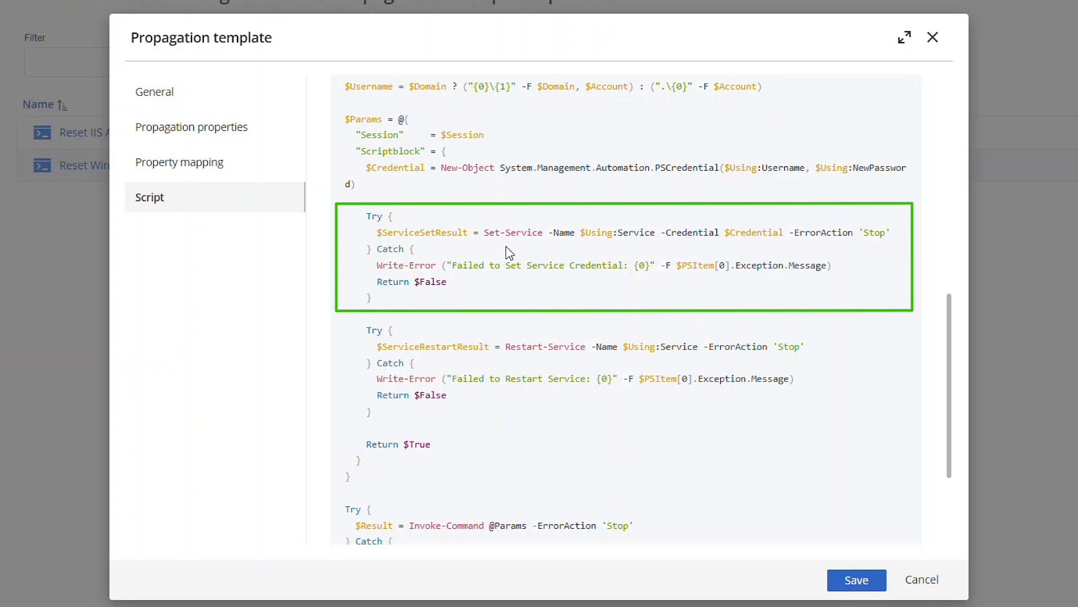
scroll(533, 281, down, 3)
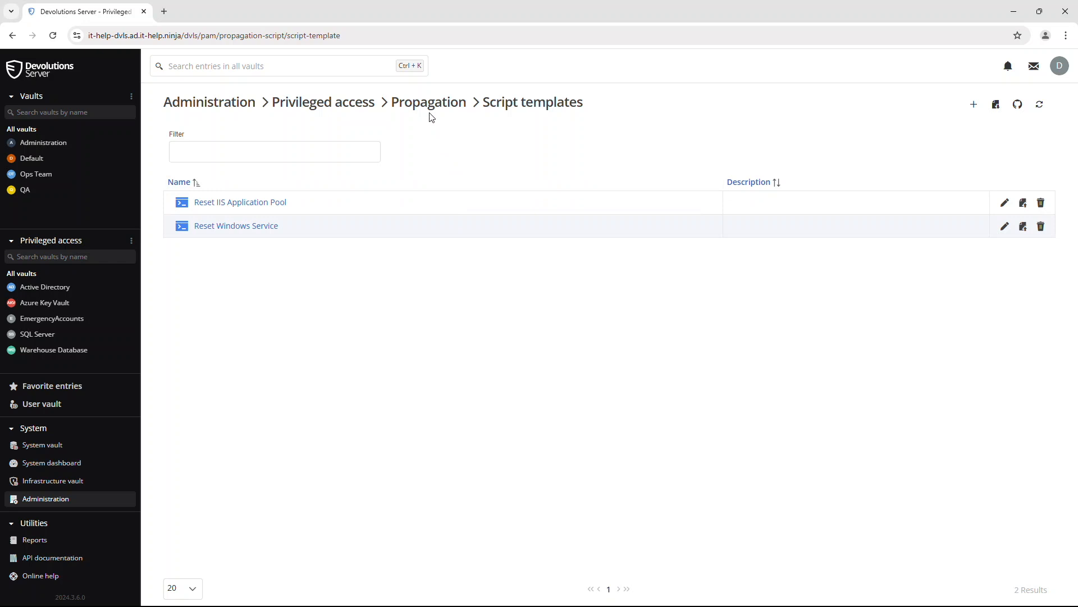
Create a propagation configuration from the Reset IIS Application Pool template and name it "Reset WarehouseApp IIS Pool".
click(430, 107)
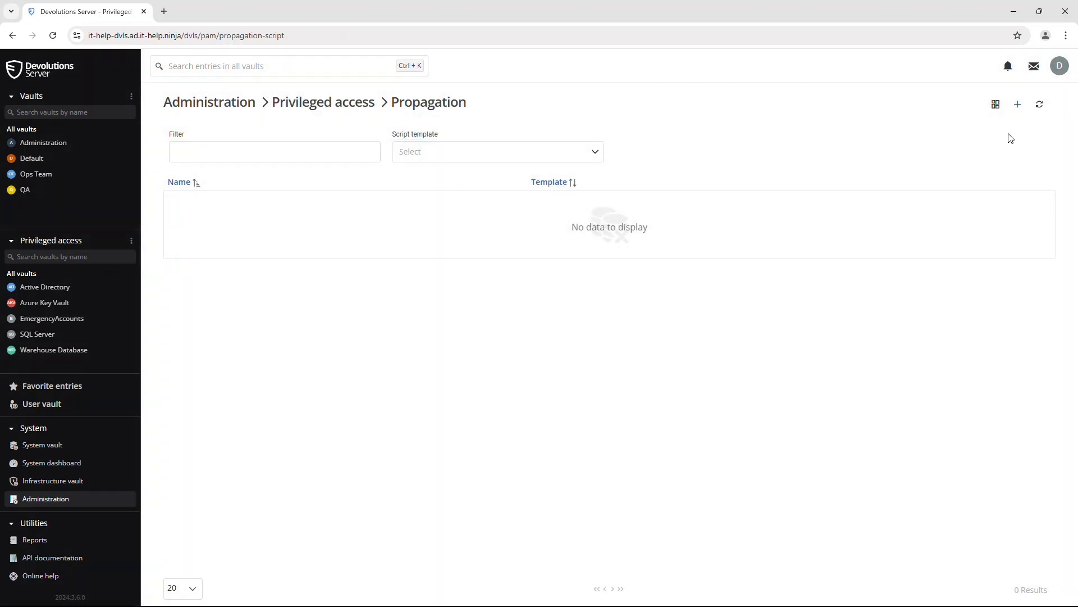
click(1016, 105)
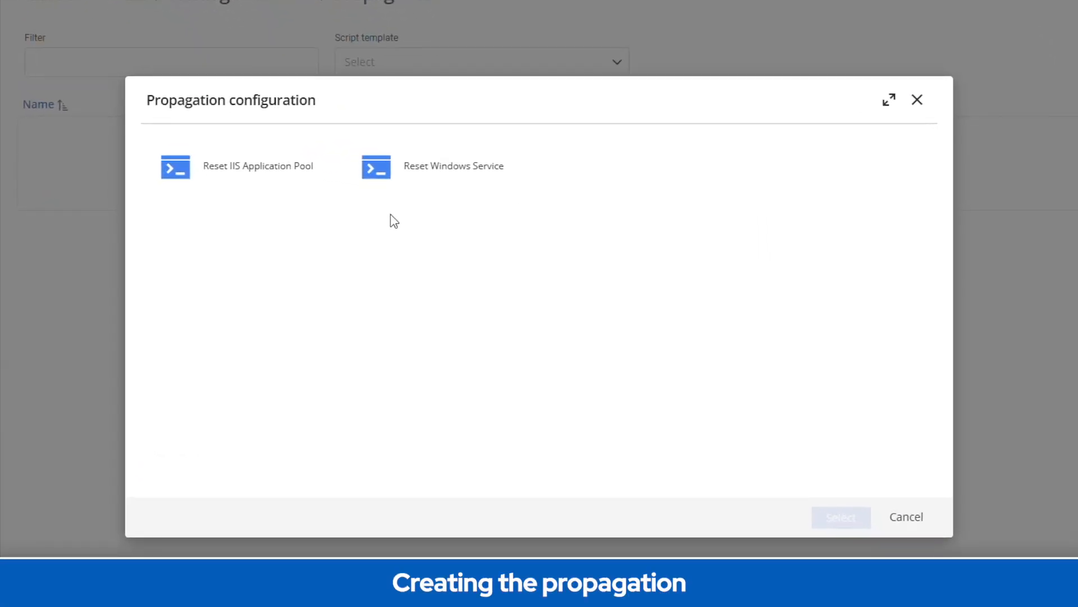
click(261, 173)
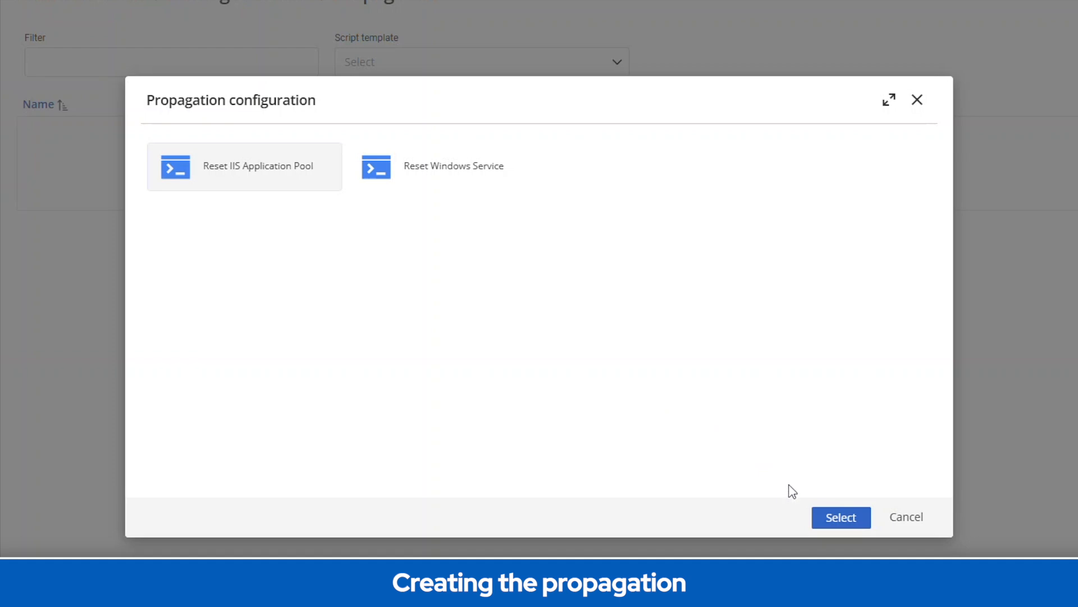
click(830, 517)
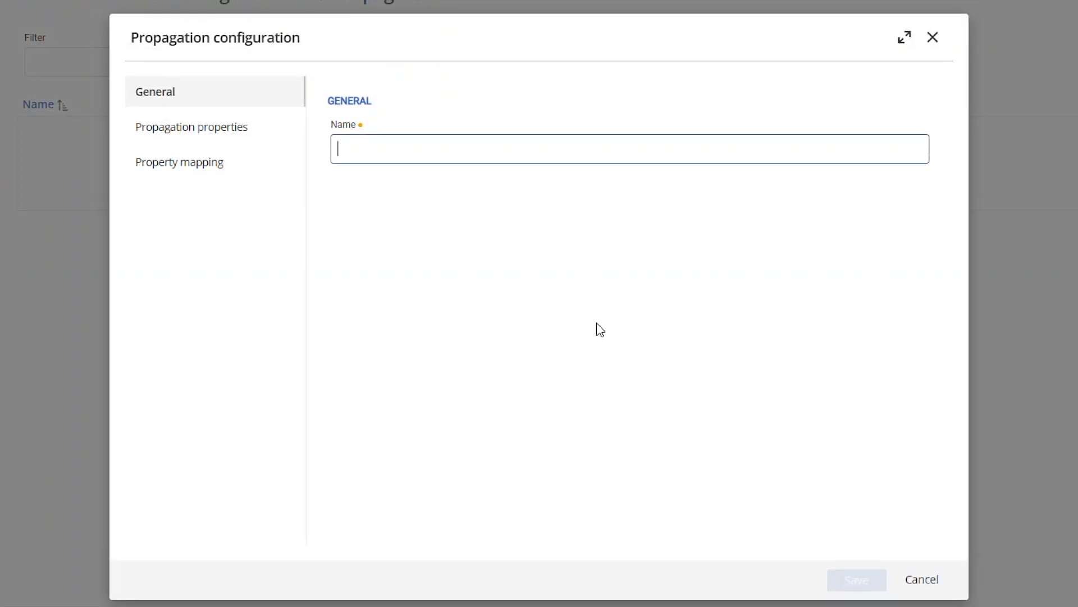
text(Reset WarehouseApp IIS Pool)
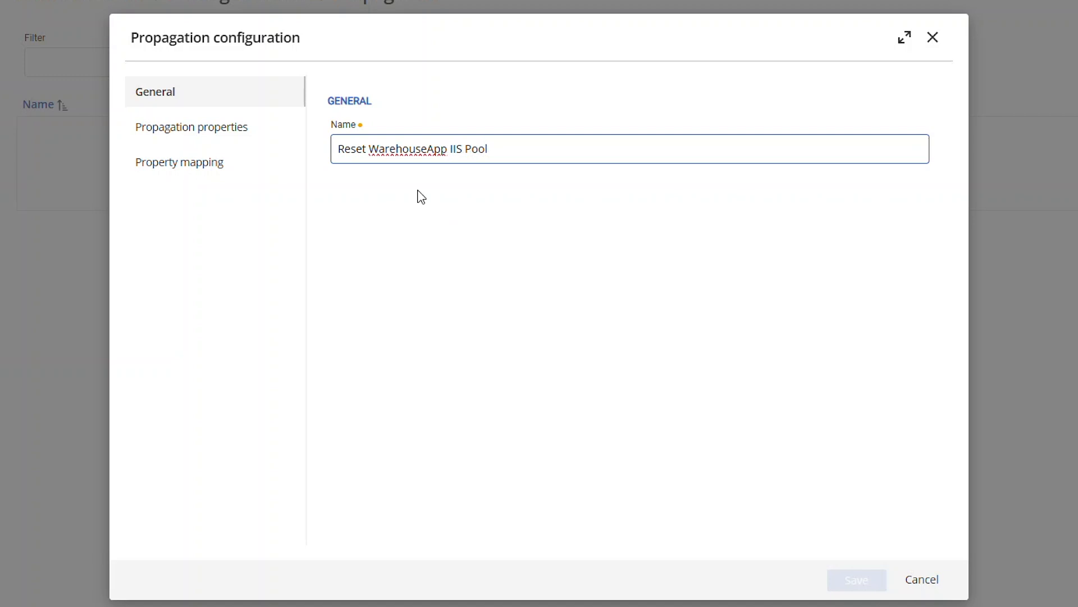
In the propagation properties, set Computer to IT-HELP-WAC.ad.it-help.ninja and ApplicationPoolName to WarehouseApp.
click(219, 128)
click(373, 146)
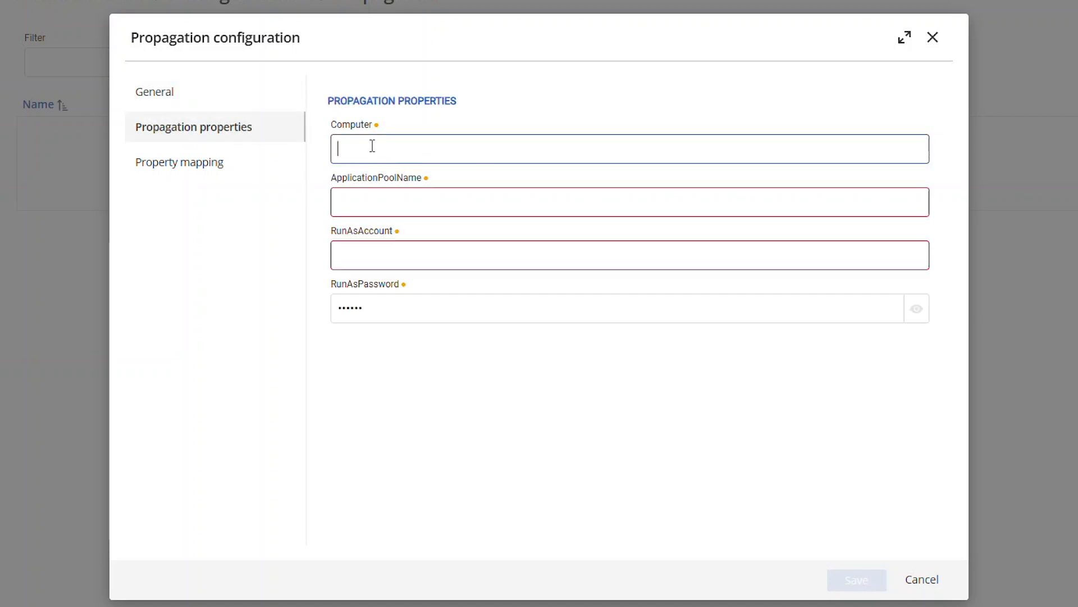
text(IT-HELP-WAC.ad.it-help.ninja)
key(Tab)
text(WarehouseApp)
key(Tab)
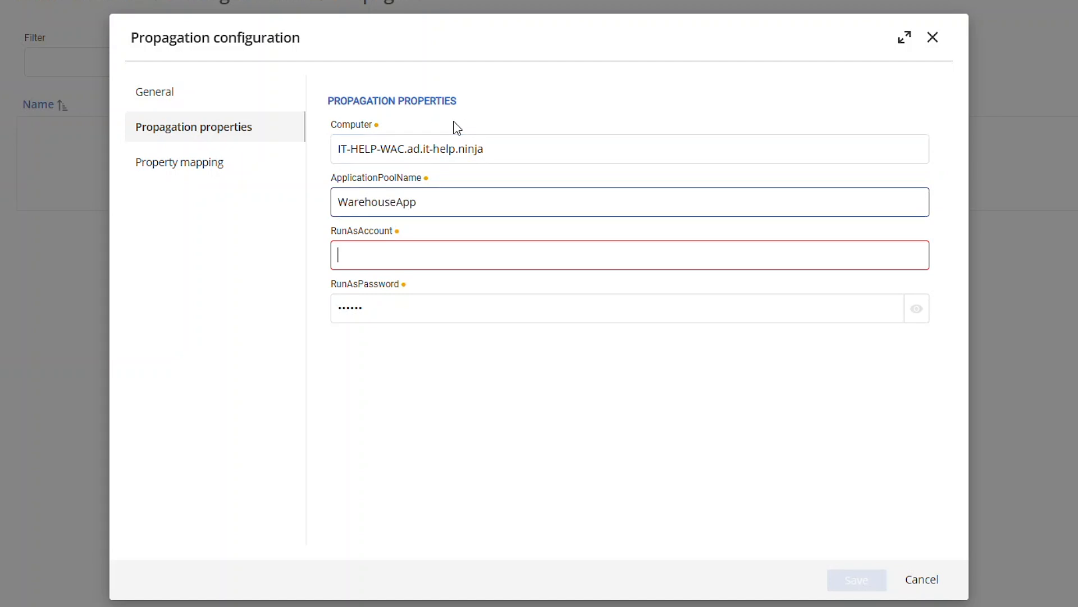
Set RunAsAccount to ad.it-help.ninja\Administrator and enter the account's password in RunAsPassword.
text(ad)
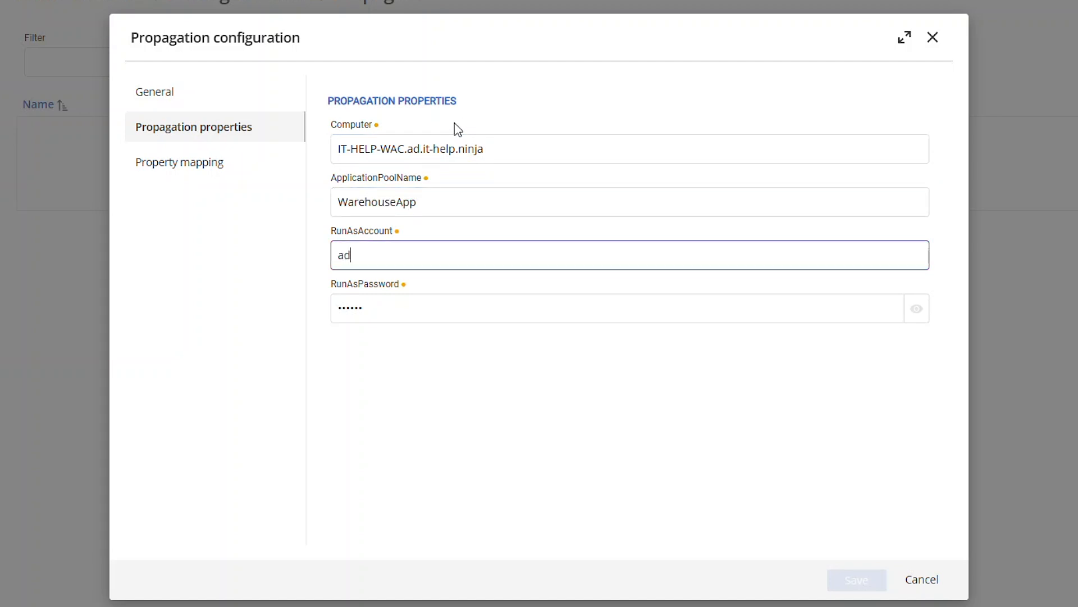
text(.it-help.ninja\Administrator)
key(Tab)
text(••)
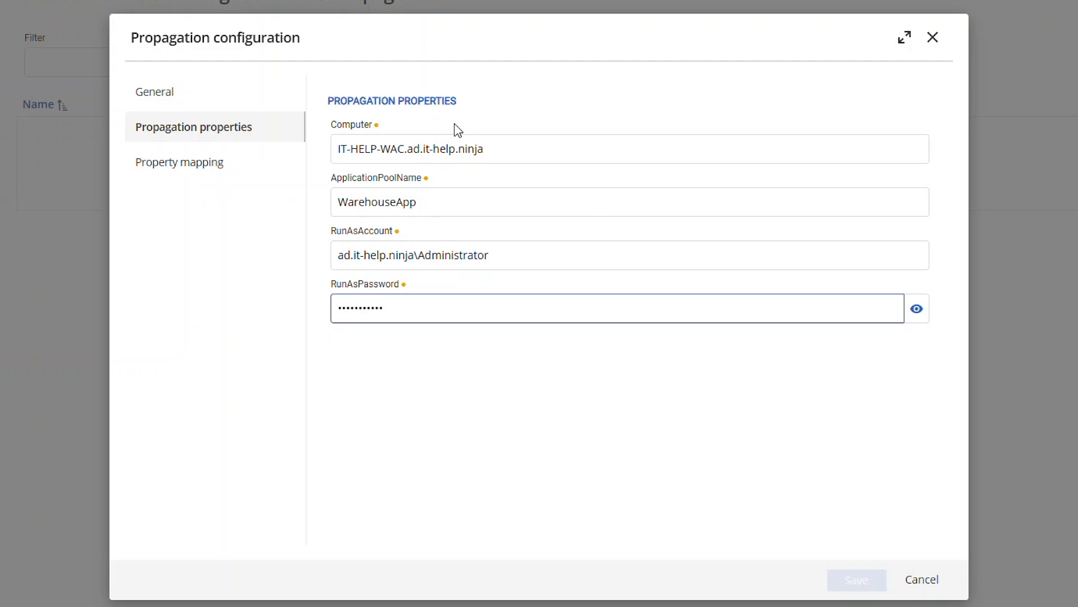
Add a Domain User PAM entry to the Account property mapping of the WarehouseApp IIS pool propagation.
click(180, 176)
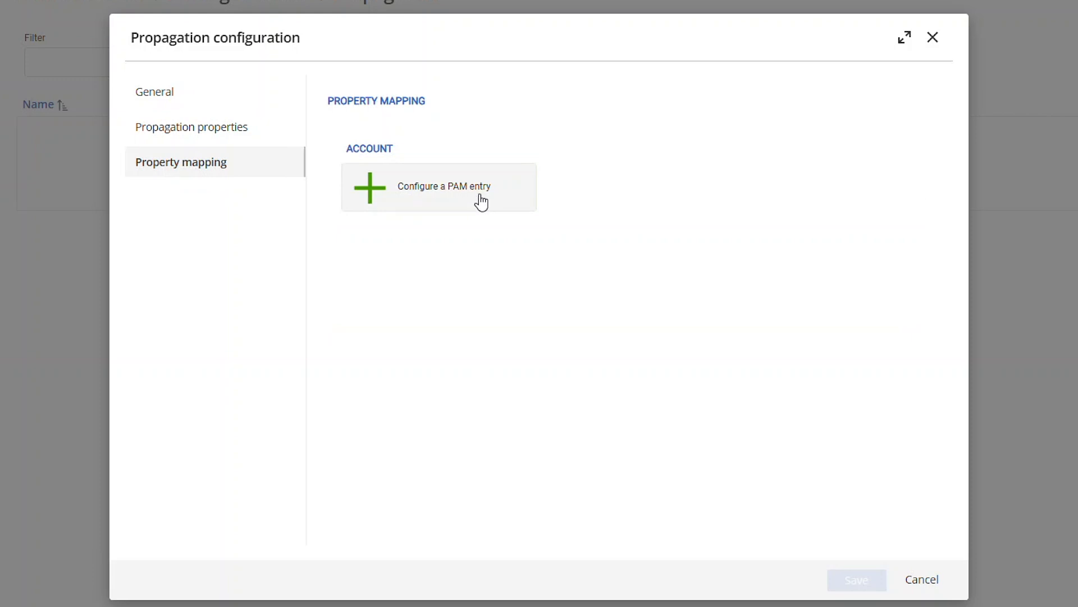
click(511, 199)
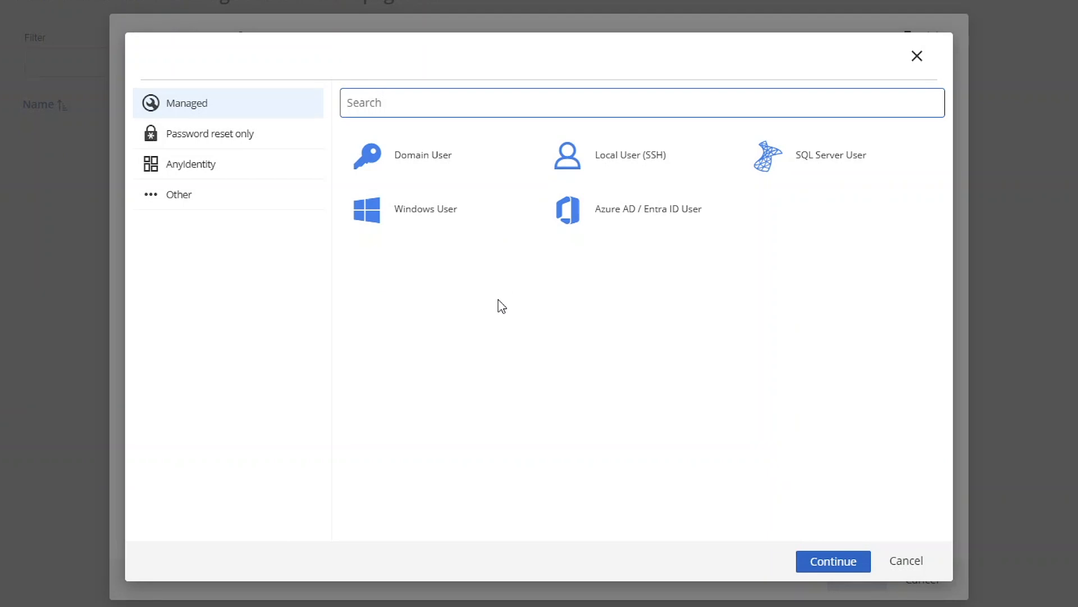
click(461, 167)
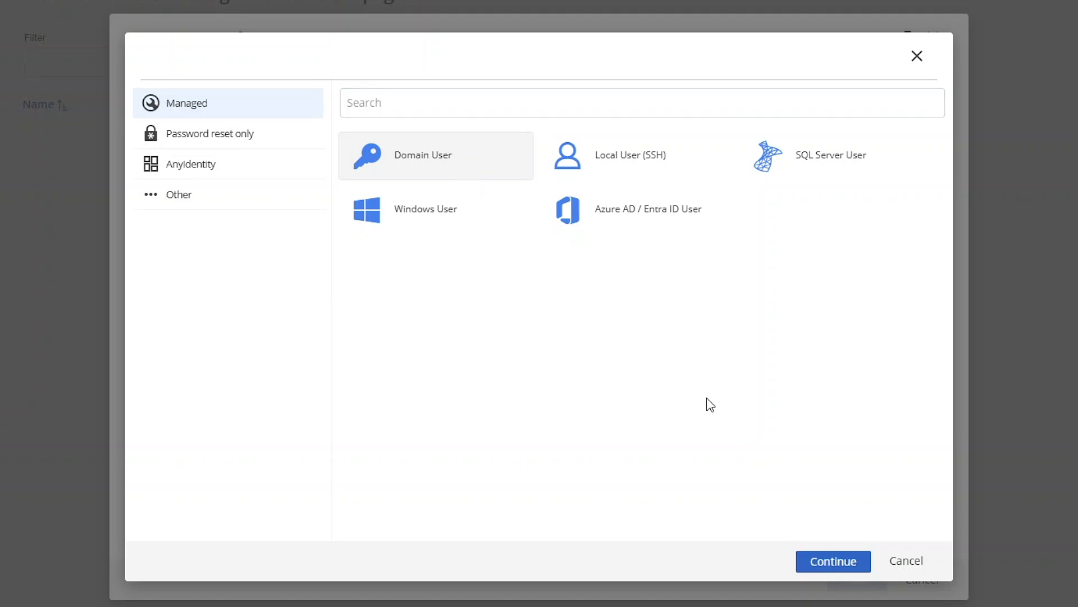
click(808, 558)
Map the Account variable to source Account, value Username and domain ad.it-help.ninja, and save the IIS pool propagation configuration.
click(503, 119)
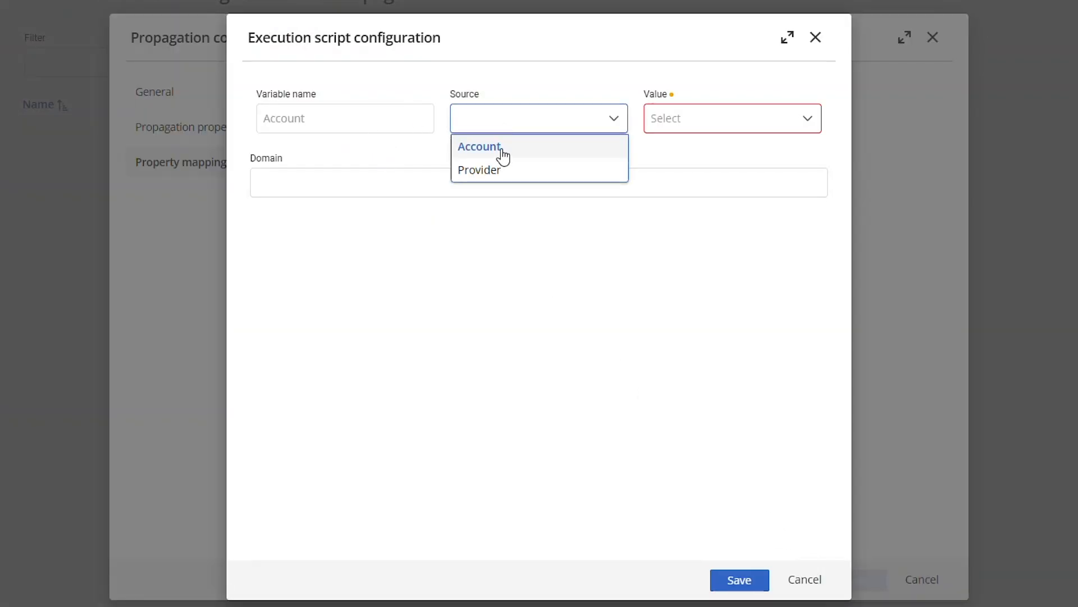
click(502, 150)
click(715, 119)
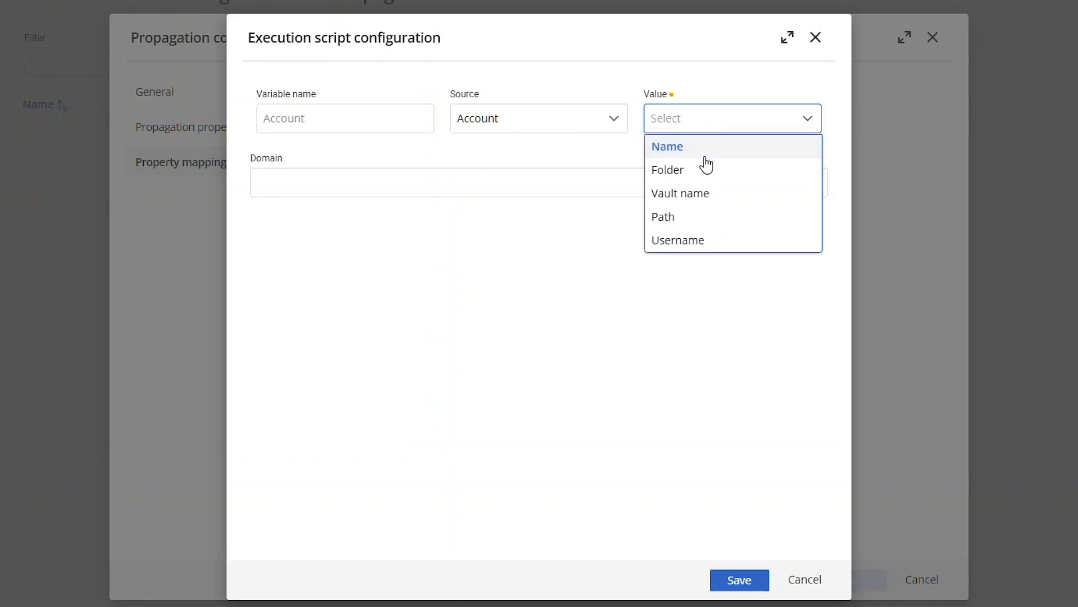
click(714, 247)
click(520, 175)
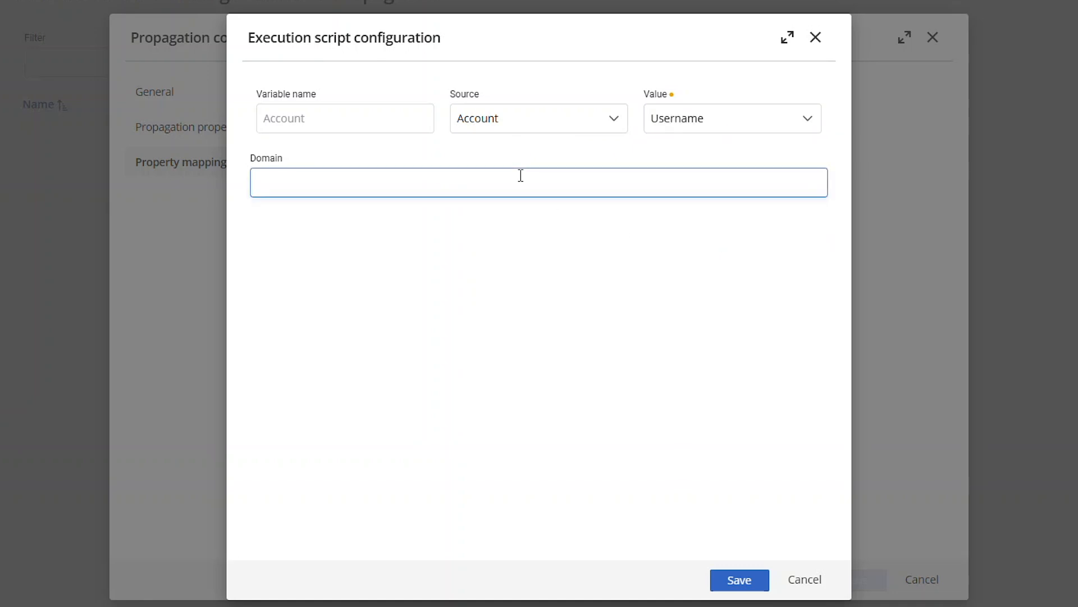
text(ad.it-help.ni)
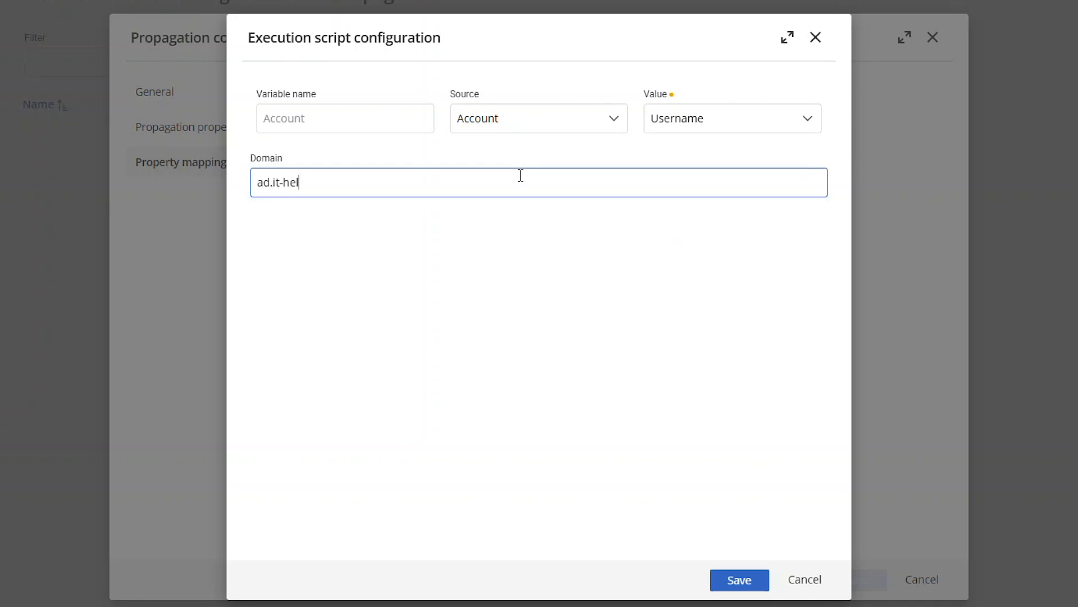
text(ja)
click(737, 574)
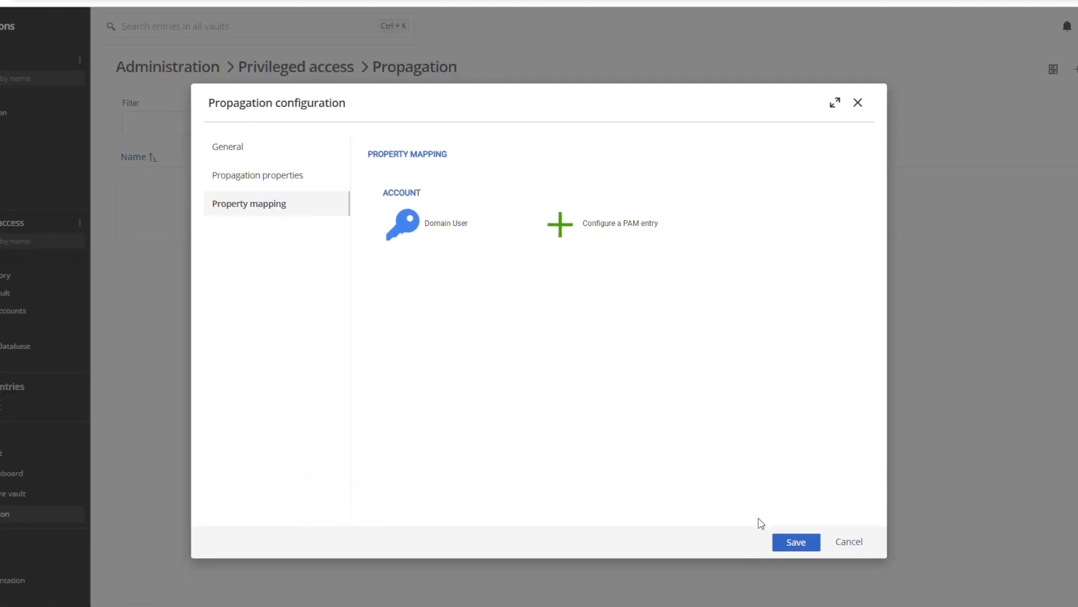
click(778, 535)
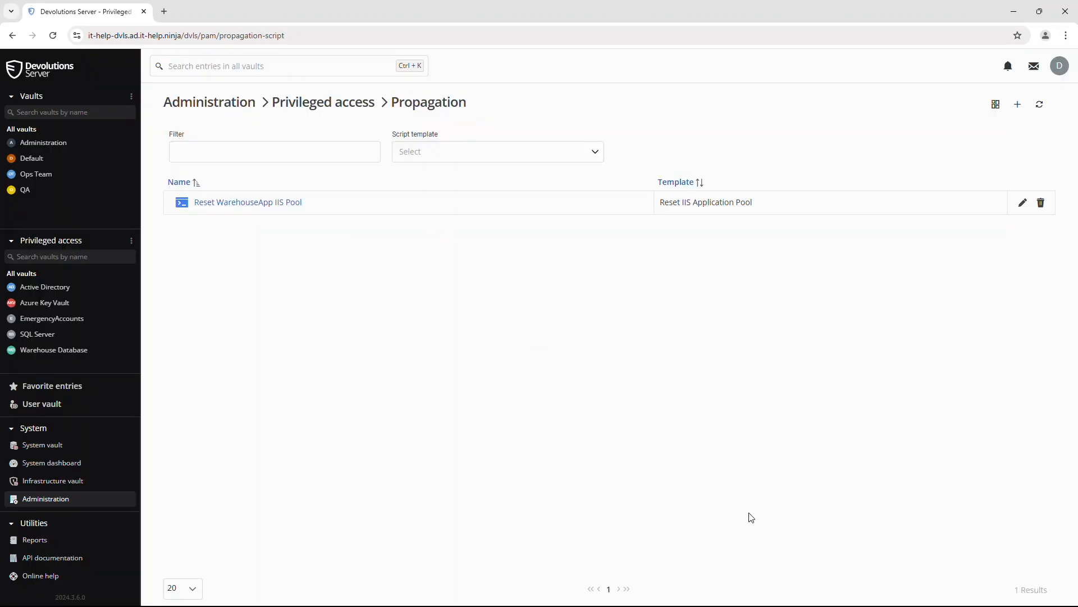
Create a propagation configuration from the Reset Windows Service template and name it "Reset Warehouse App Scheduler".
click(1018, 104)
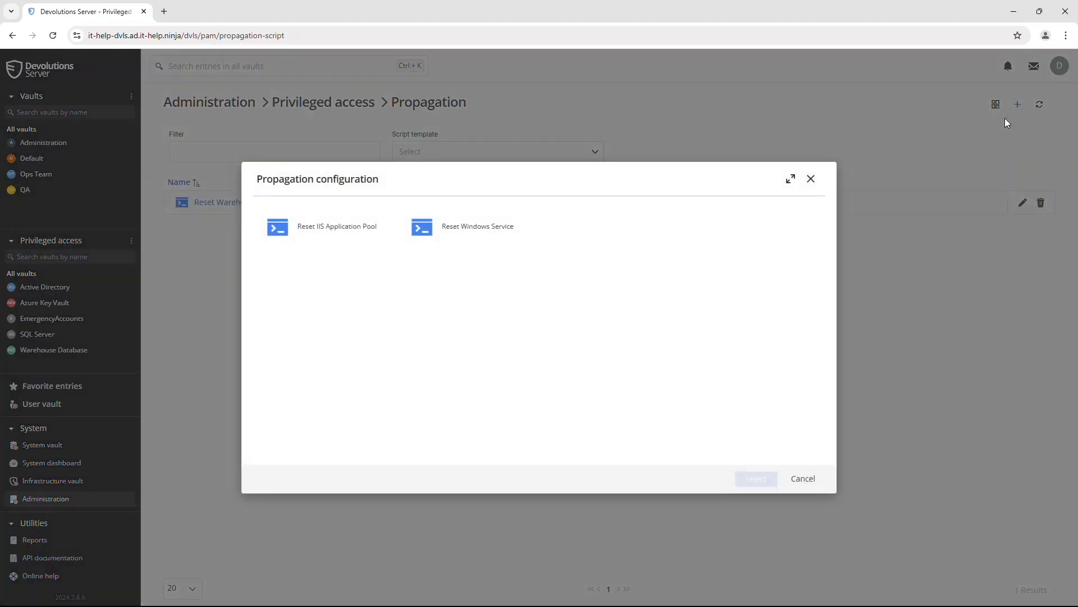
click(400, 177)
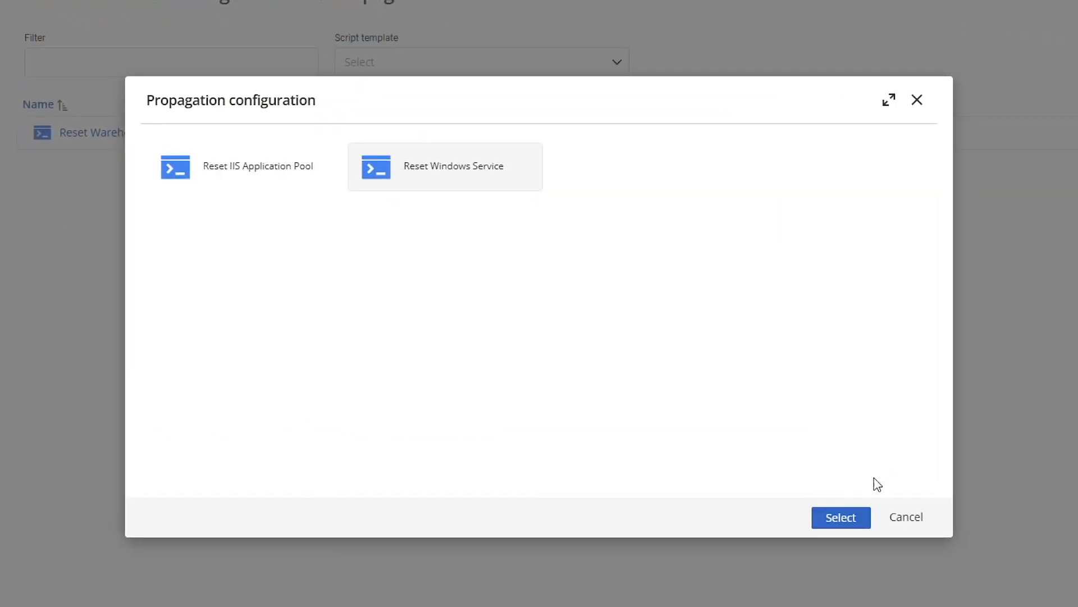
click(831, 513)
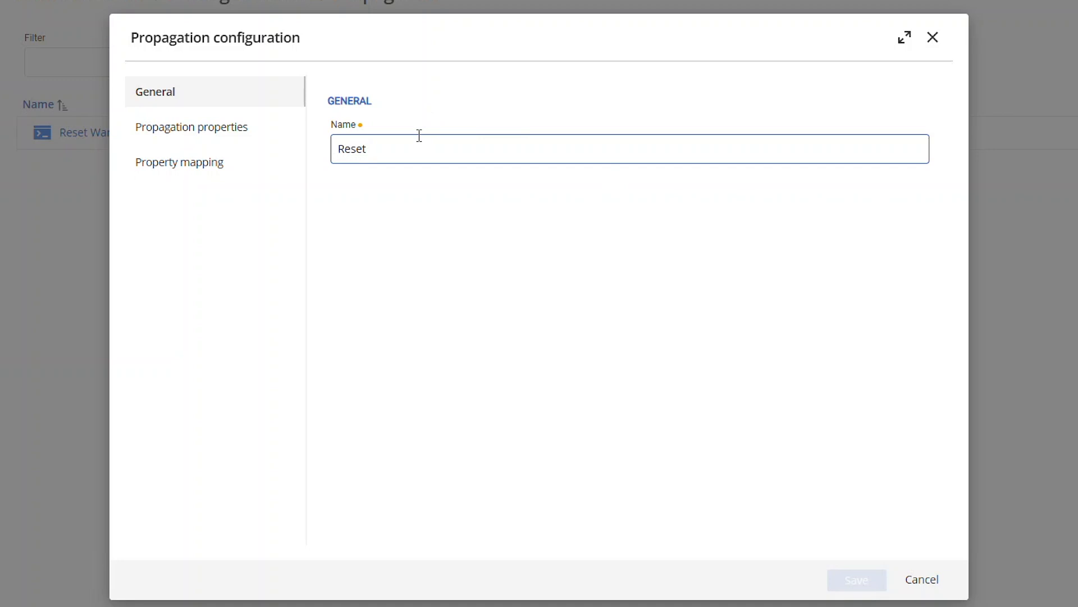
text(house App Scheduler)
In the scheduler's propagation properties, set Computer to IT-HELP-WAC.ad.it-help.ninja and Service to WarehouseScheduler.
click(228, 140)
click(384, 153)
text(IT-HELP-)
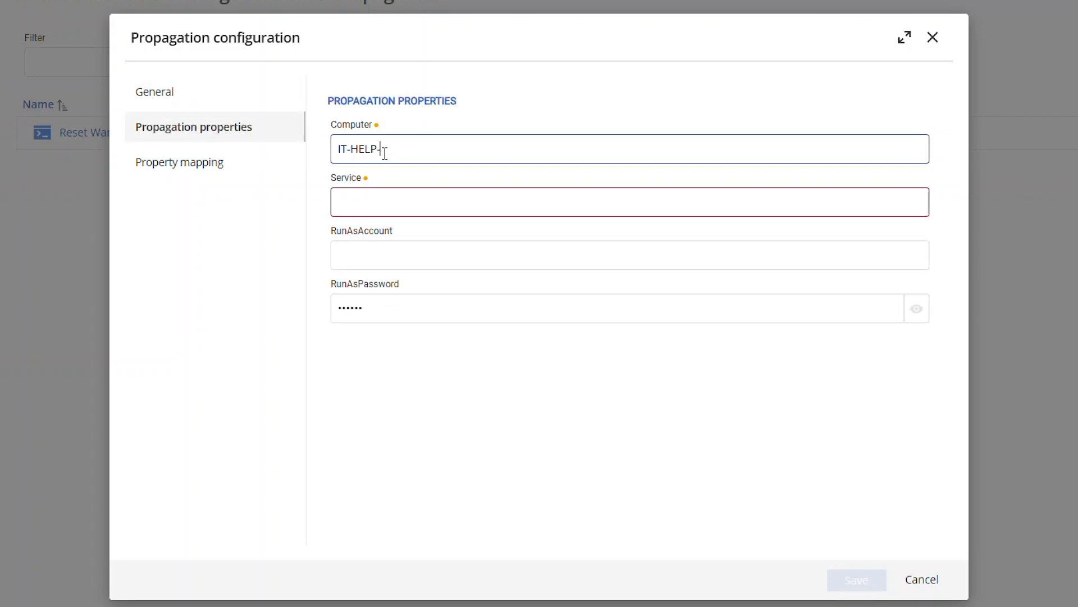
text(WAC.ad.it-help.ninja)
key(Tab)
text(WarehouseScheduler)
key(Tab)
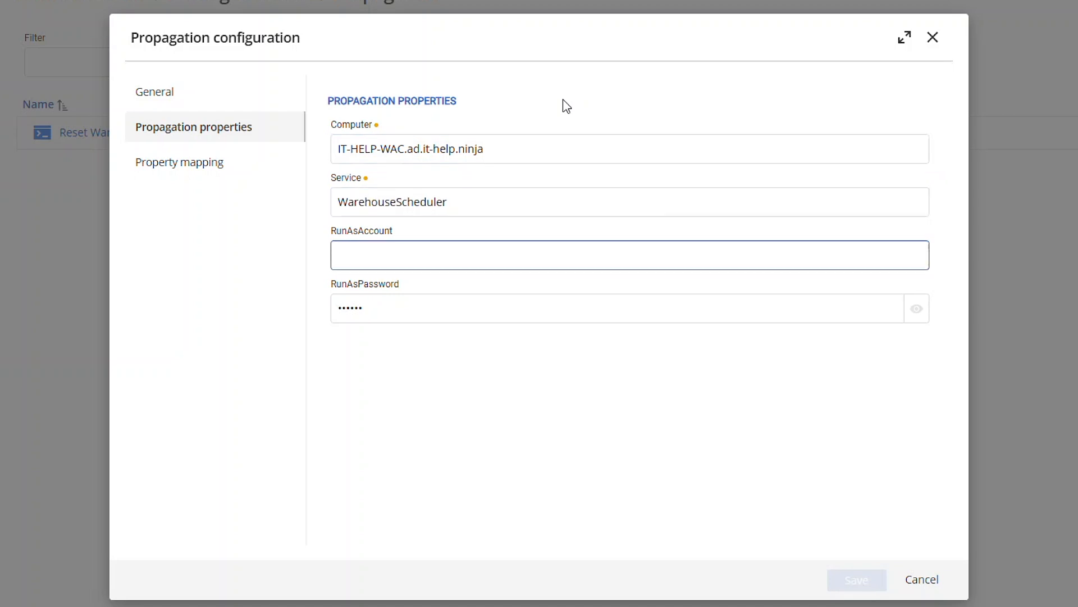
For the scheduler propagation, set RunAsAccount to ad.it-help.ninja\Administrator and enter the account's password in RunAsPassword.
text(ad.it-help.ninja\Administrator)
key(Tab)
text(••••••••••••)
Add a Domain User PAM entry to the scheduler propagation's Account property mapping.
click(222, 162)
click(431, 176)
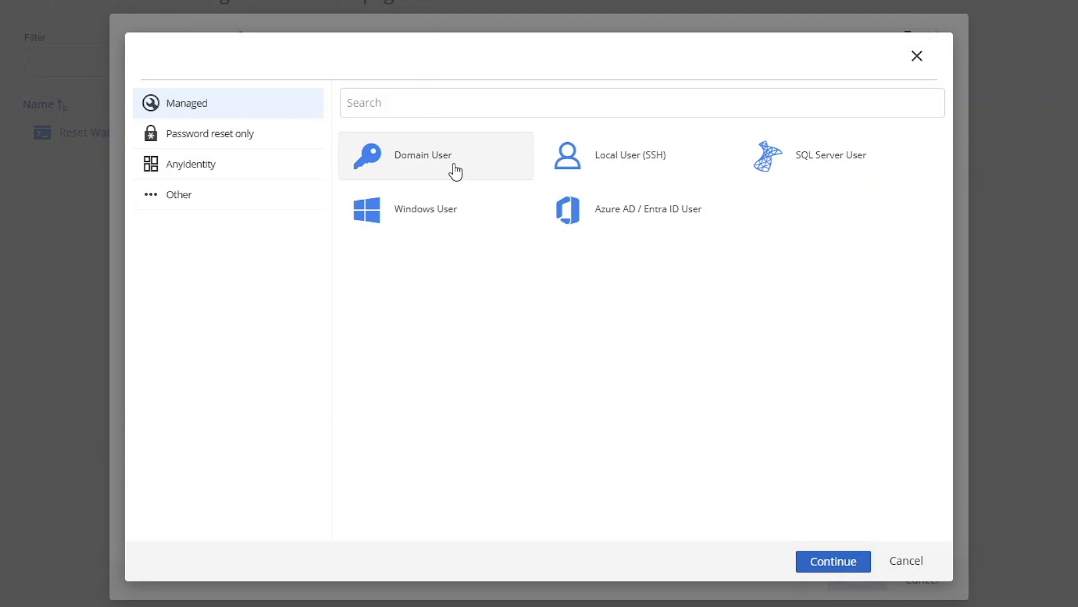
click(821, 568)
Set the scheduler mapping's source to Account, value to Username and domain to ad.it-help.ninja, and save the propagation configuration.
click(496, 126)
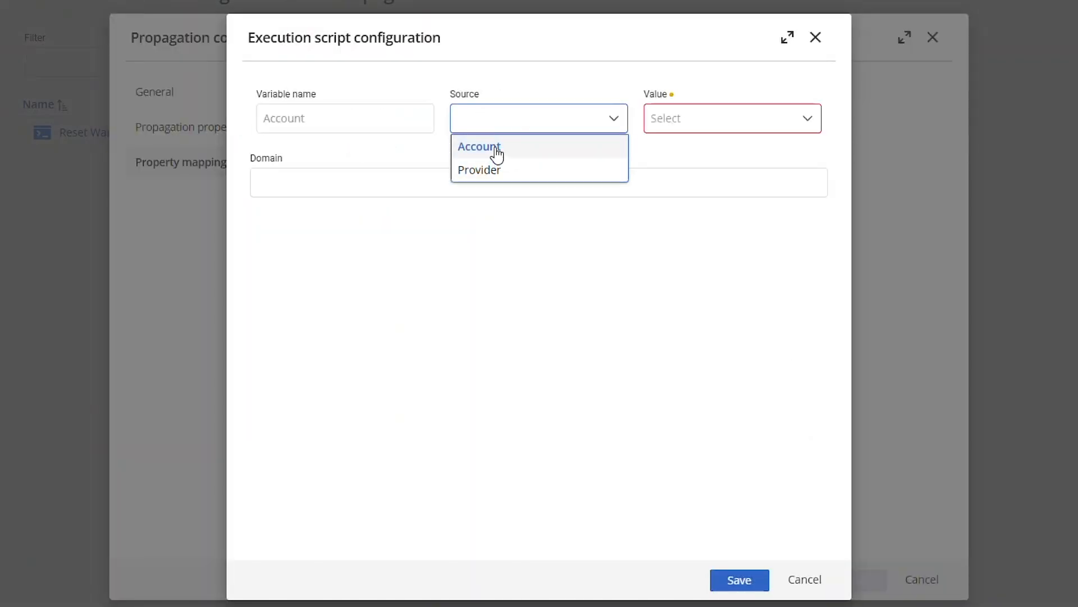
click(491, 147)
click(680, 121)
click(677, 242)
click(417, 177)
text(ad.it-help.ninja)
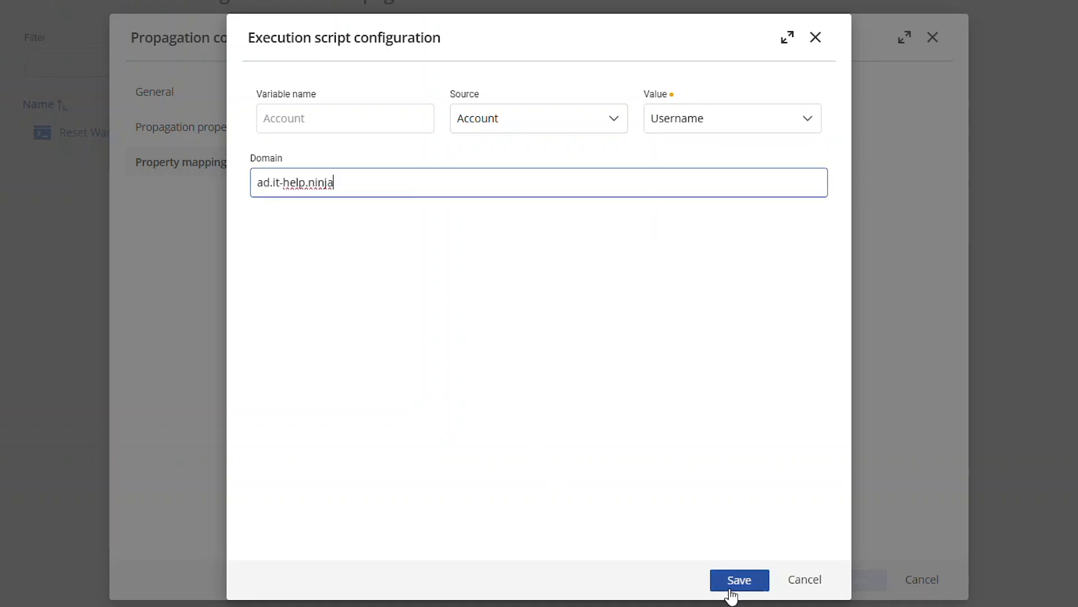
click(730, 589)
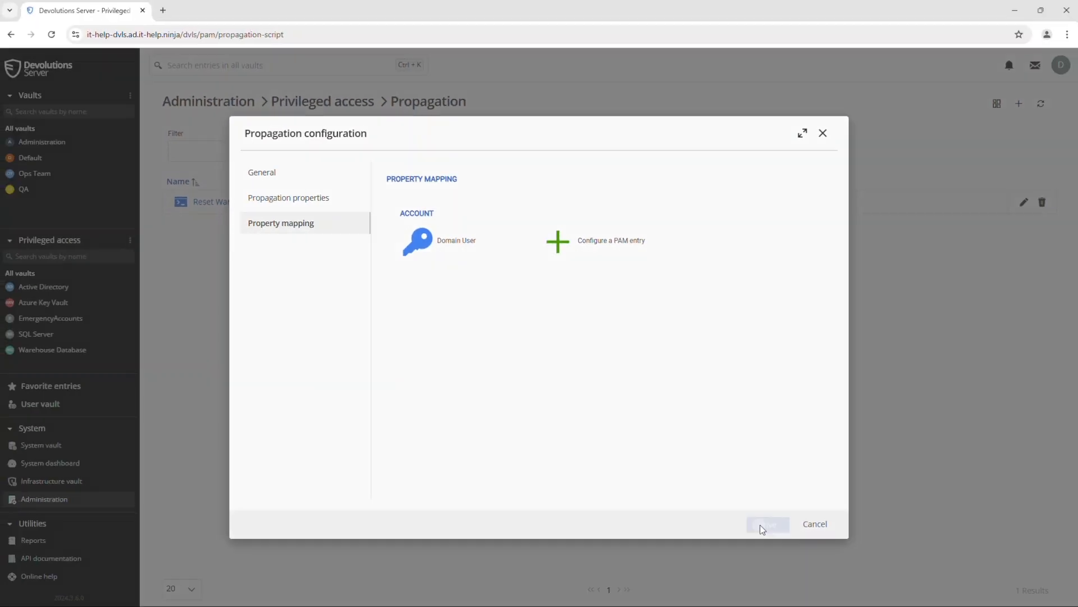
click(762, 530)
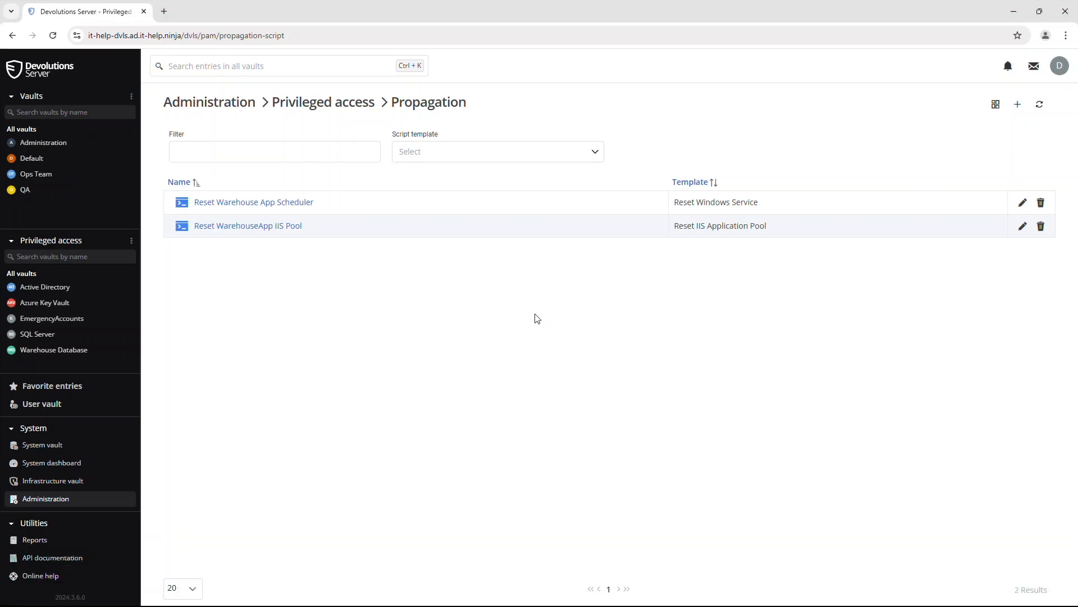
Edit the warehouseiisusr account in the Warehouse Database vault and set its propagation to Custom.
click(57, 351)
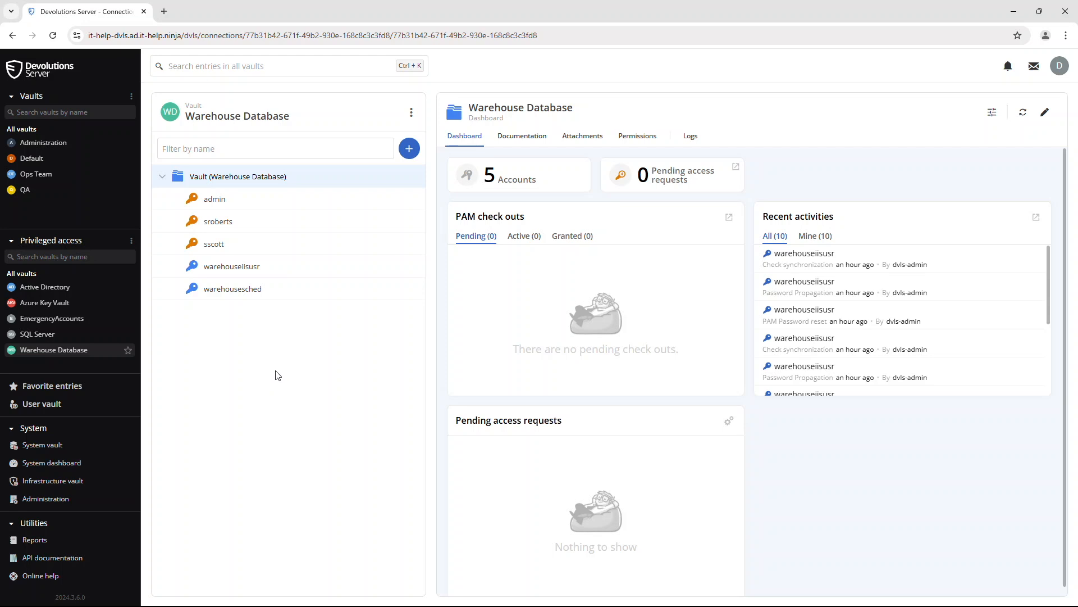
click(256, 269)
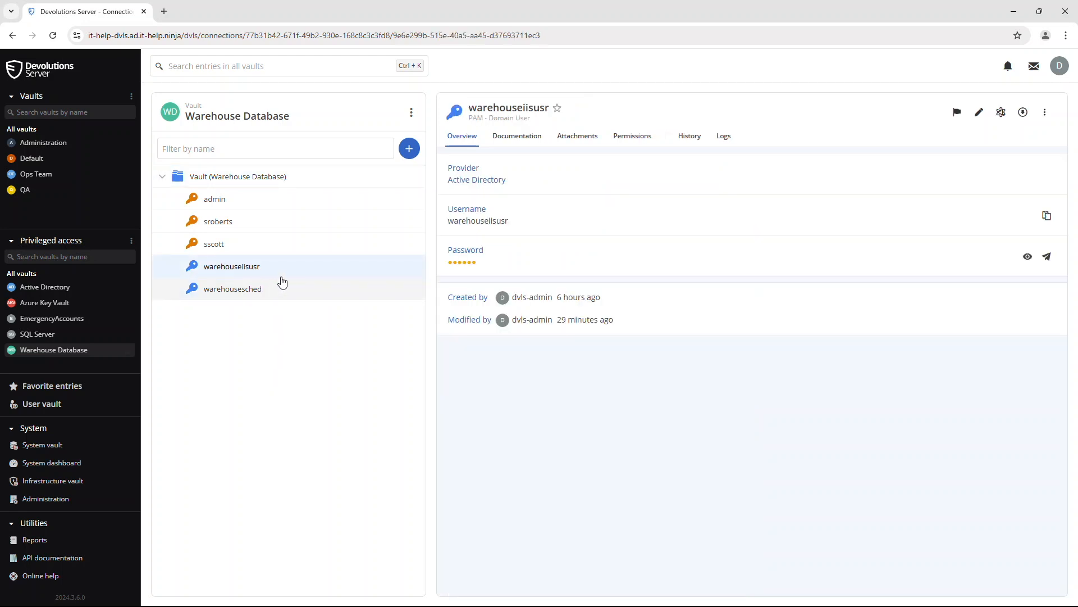
click(978, 112)
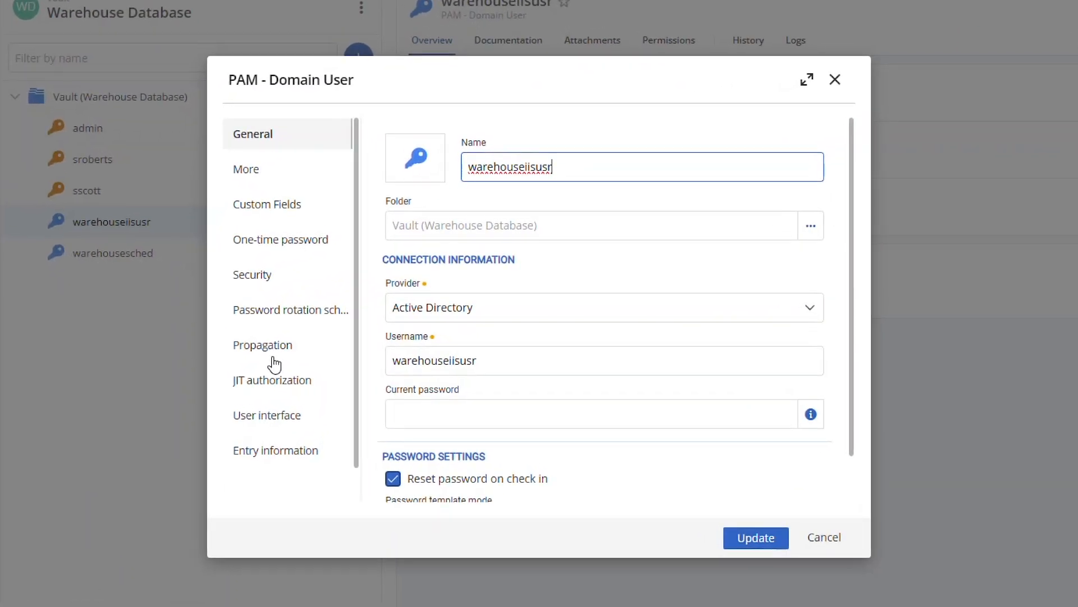
click(274, 357)
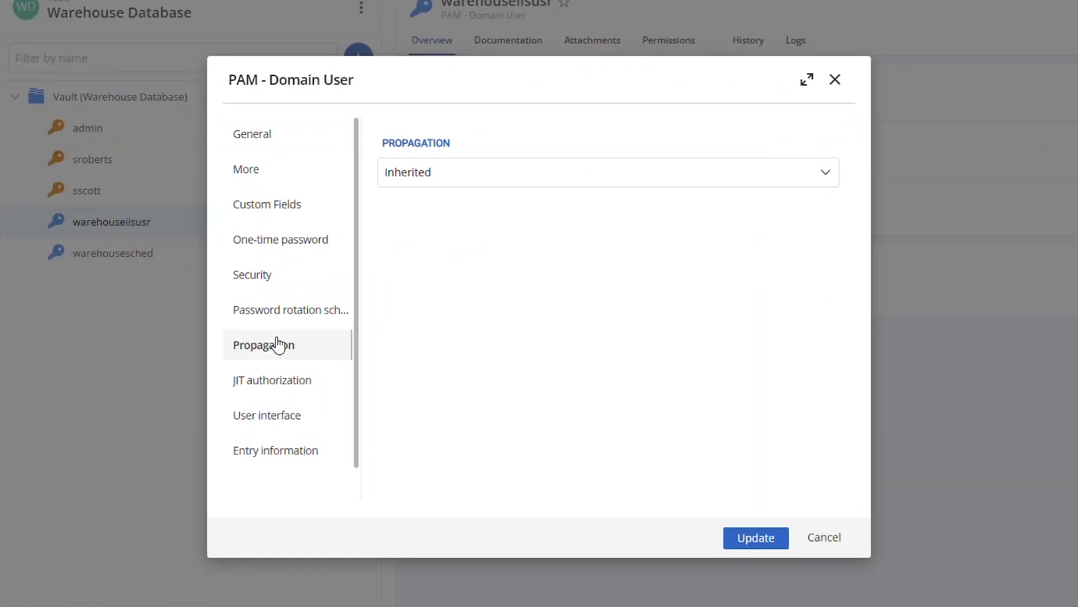
click(492, 174)
click(468, 223)
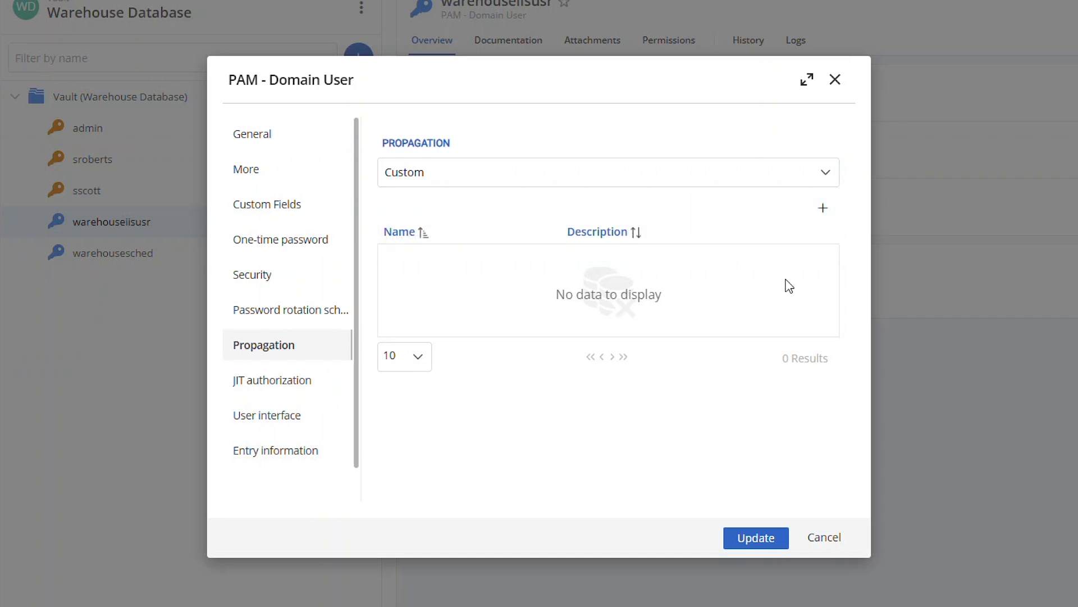
Assign the Reset WarehouseApp IIS Pool propagation script to warehouseiisusr and update the entry.
click(820, 209)
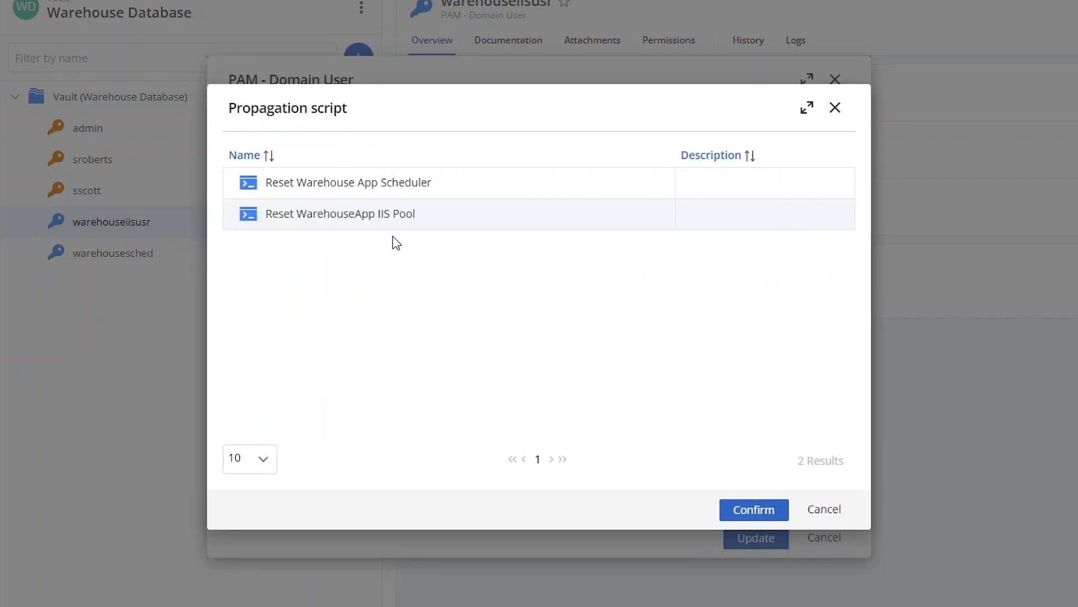
click(388, 224)
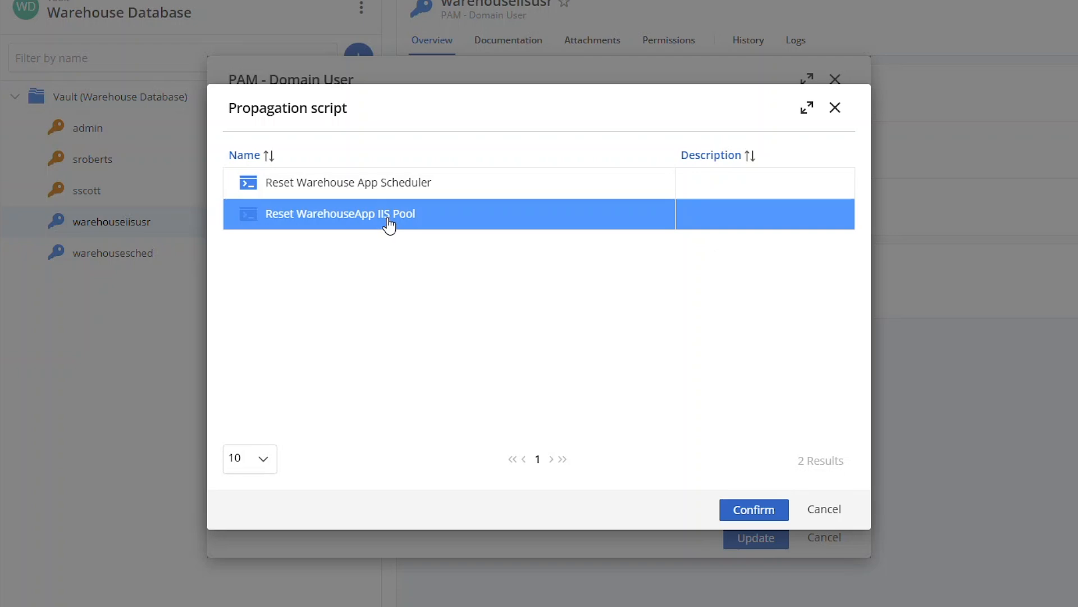
click(756, 510)
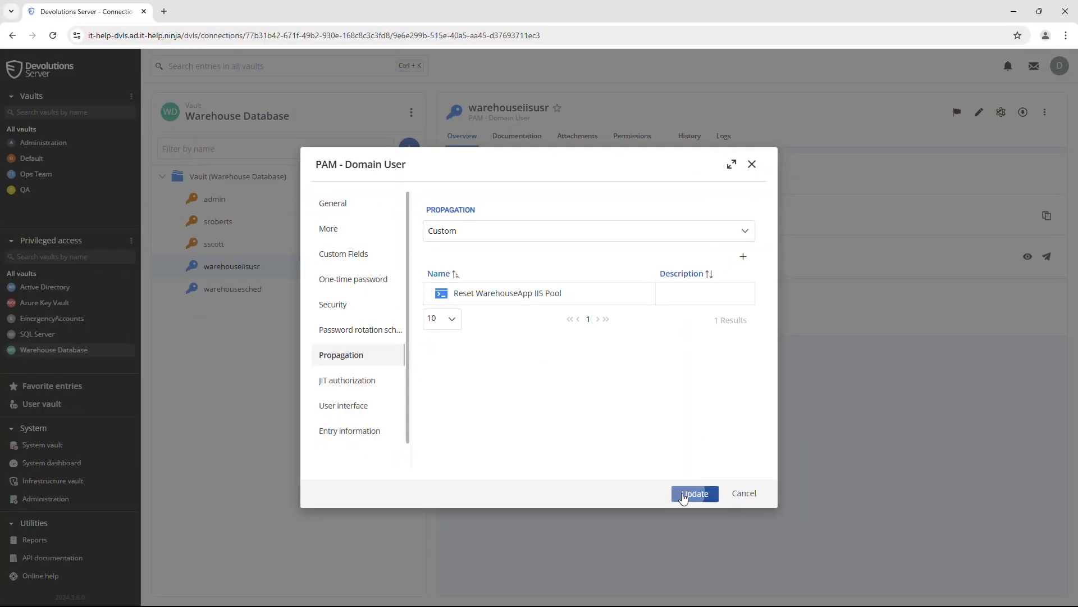
click(706, 511)
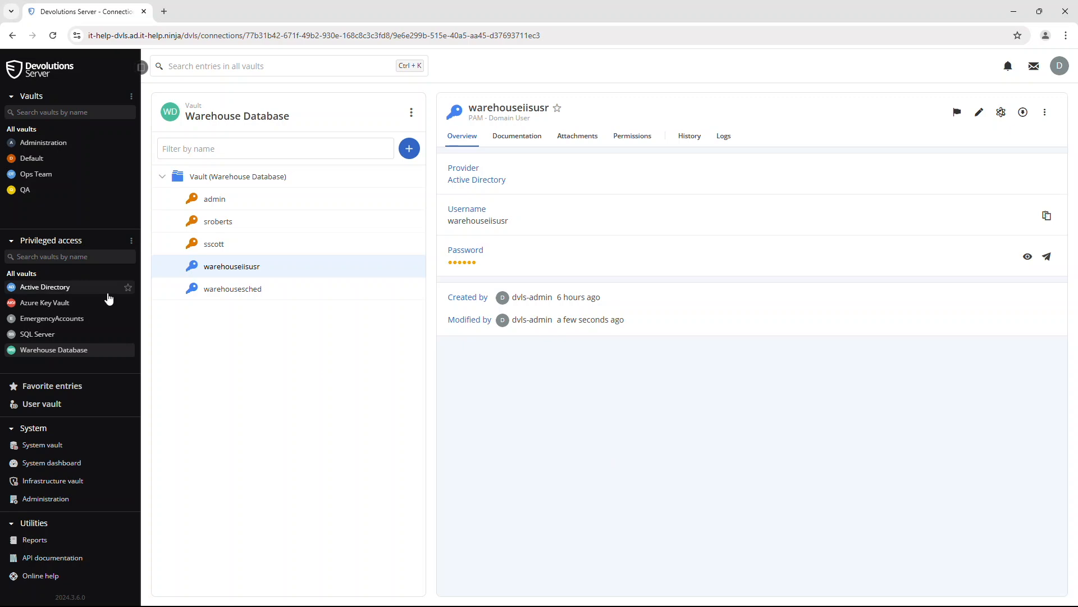
Edit the warehousesched account and set its propagation to Custom.
click(212, 292)
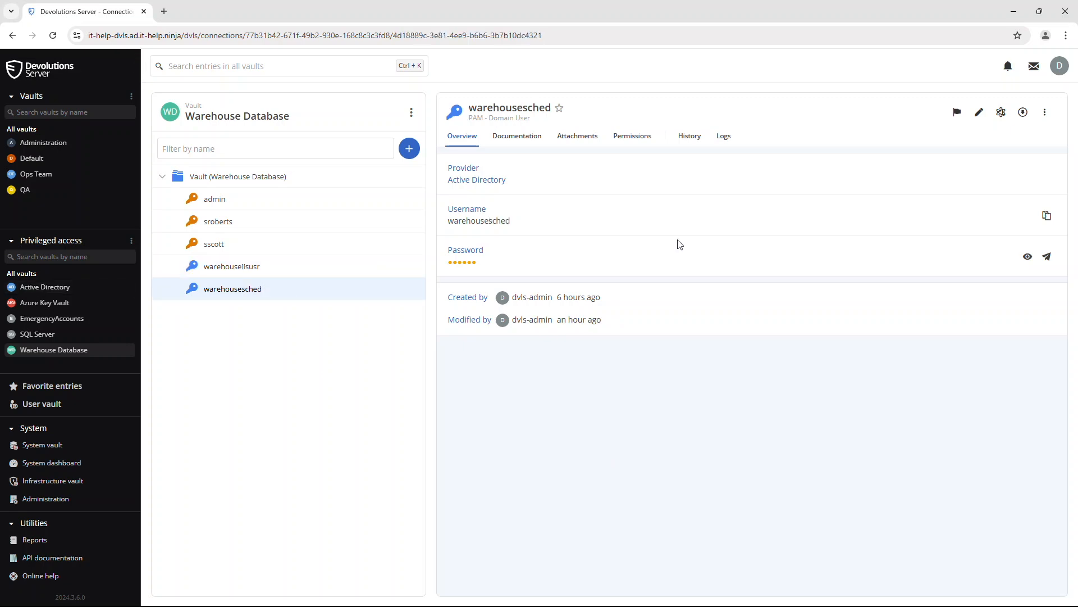
click(981, 116)
click(341, 354)
click(596, 235)
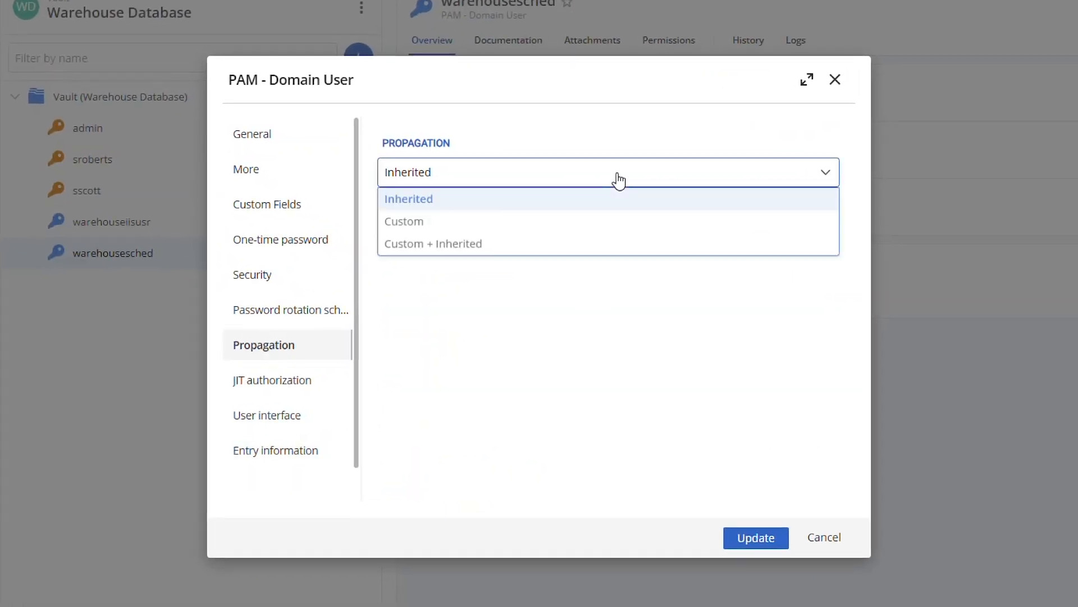
click(568, 228)
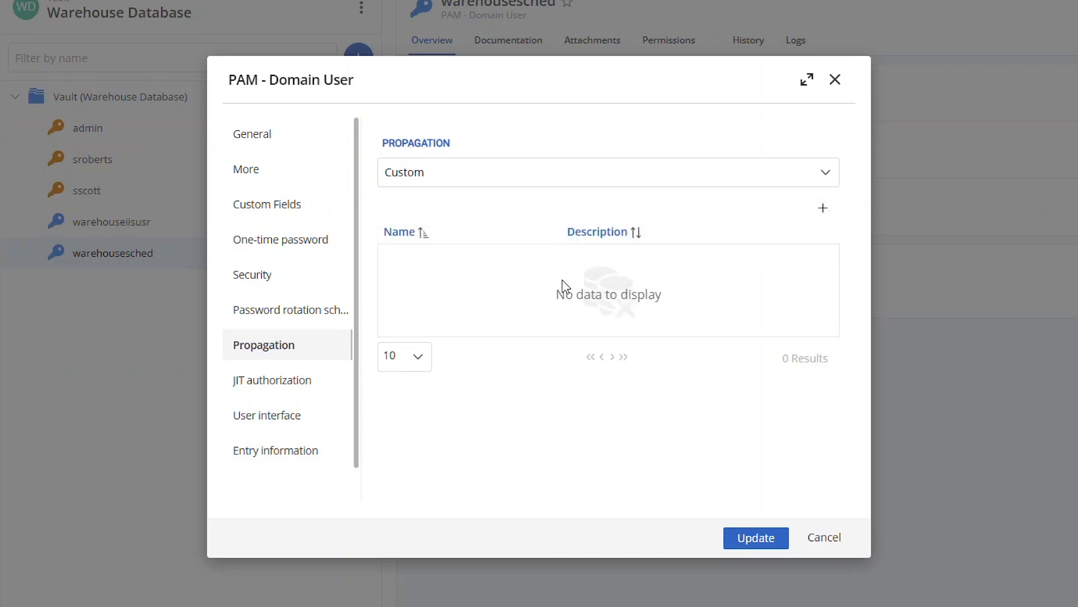
Assign the Reset Warehouse App Scheduler propagation script to warehousesched and update the entry.
click(816, 215)
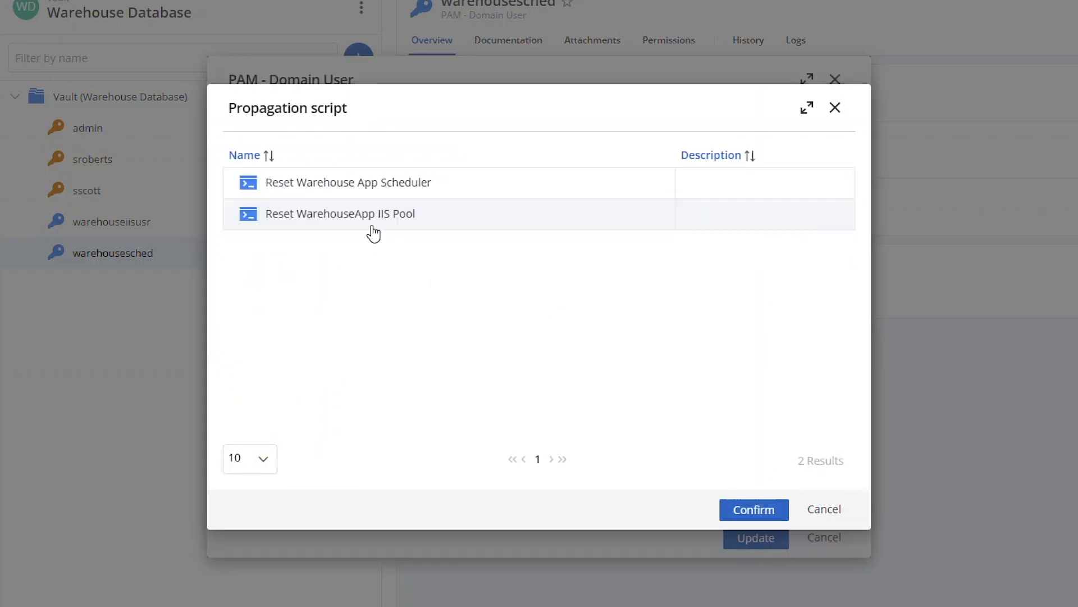
click(402, 197)
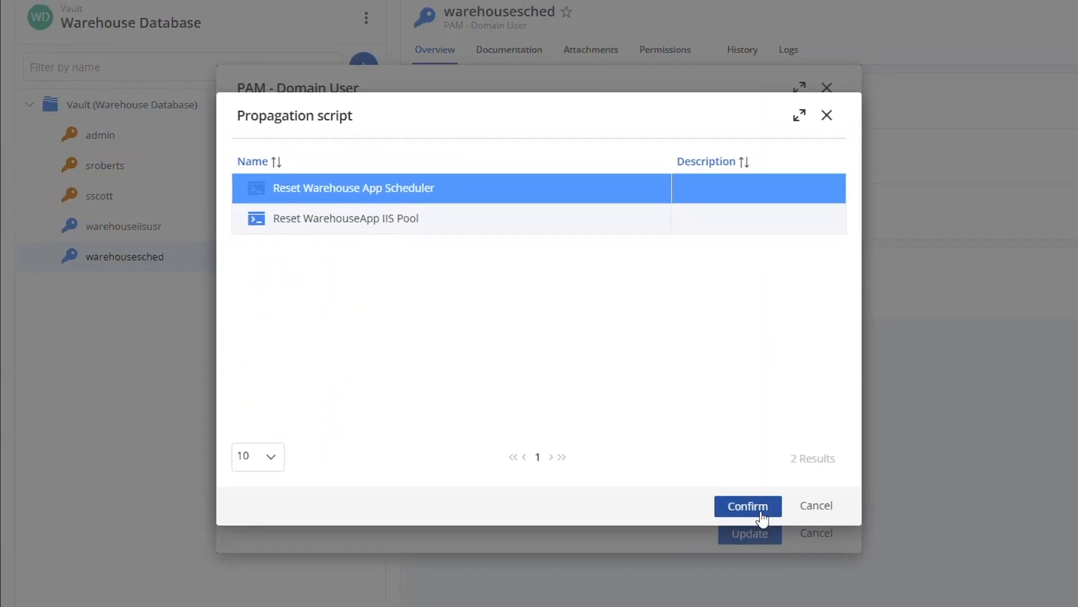
click(748, 506)
click(750, 533)
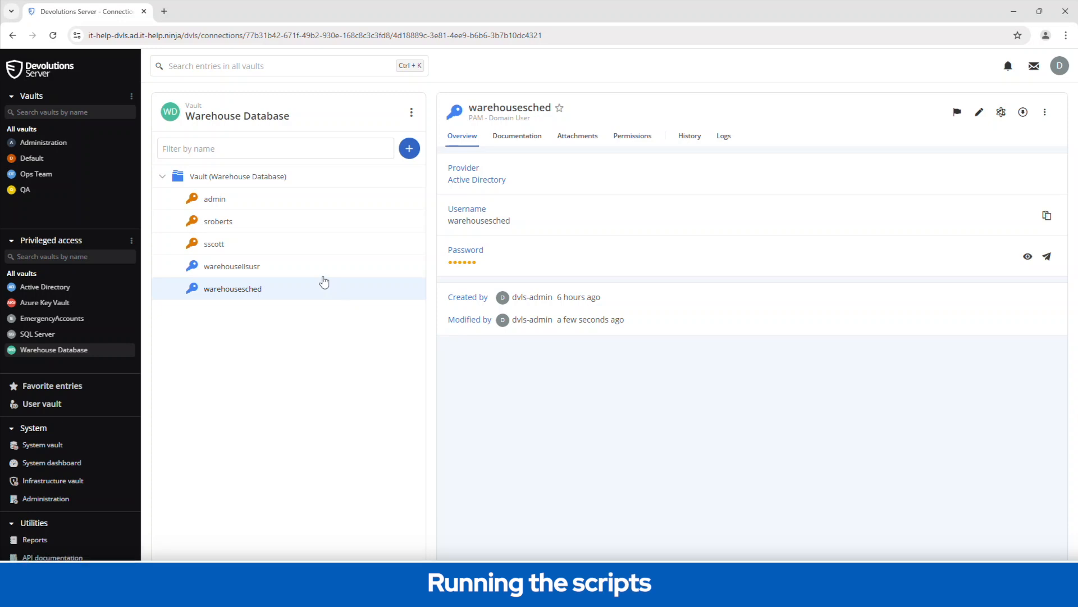
Reset the password of the warehouseiisusr privileged account, confirm the reset, and open the account's logs.
click(322, 274)
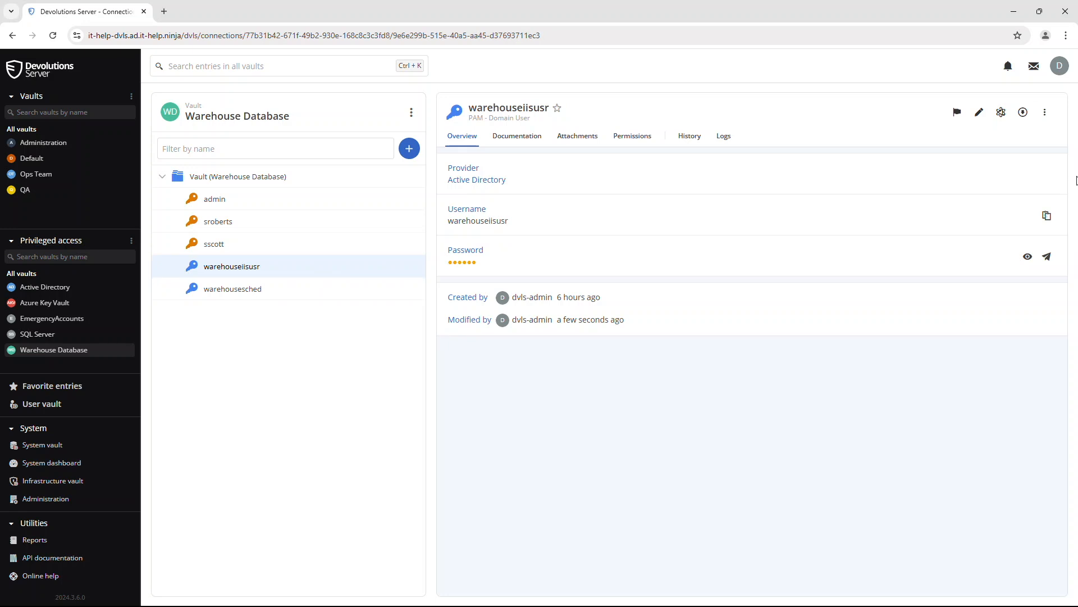
click(1045, 112)
click(1011, 194)
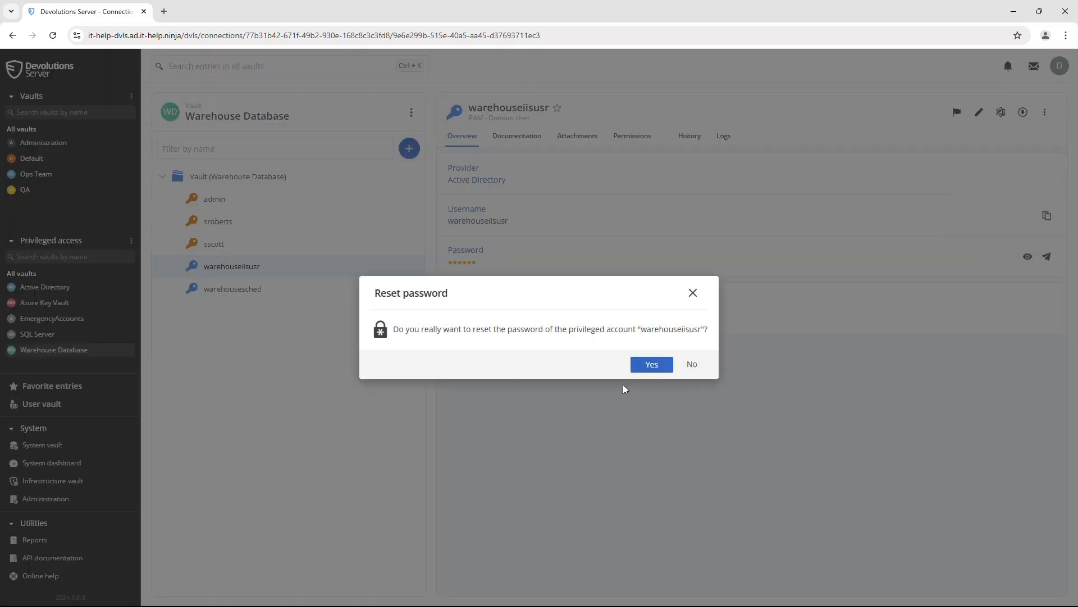
click(648, 365)
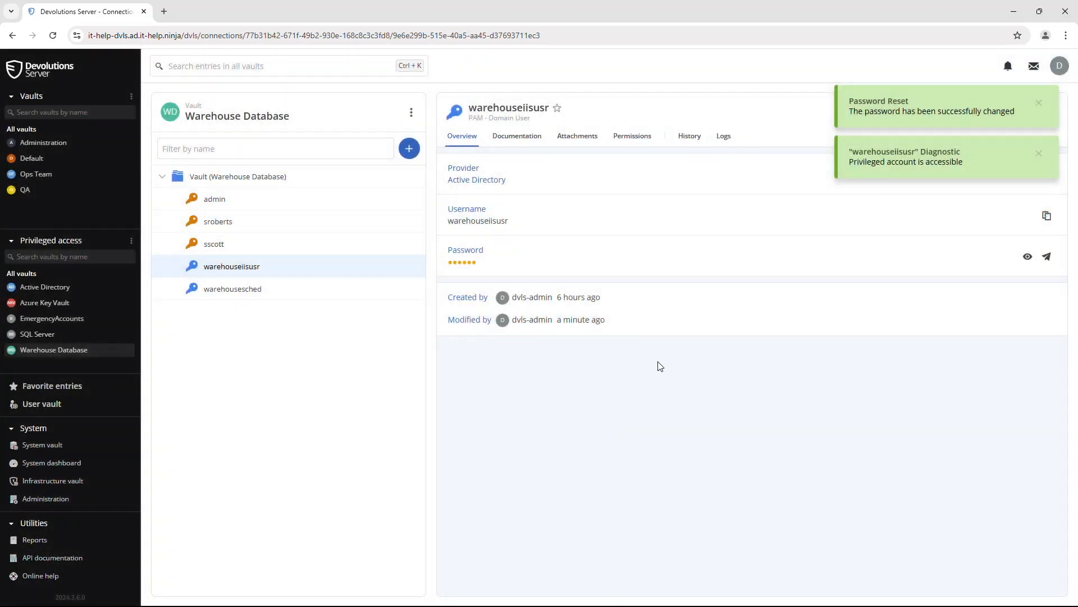
click(725, 140)
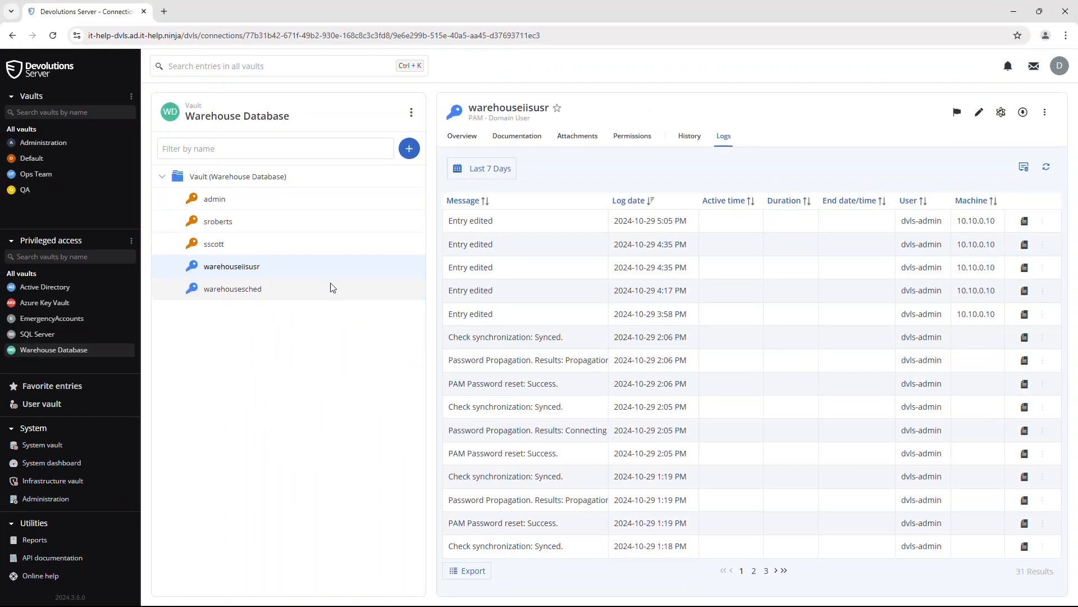
Reset the warehousesched privileged account's password with confirmation, and open that account's logs.
click(332, 289)
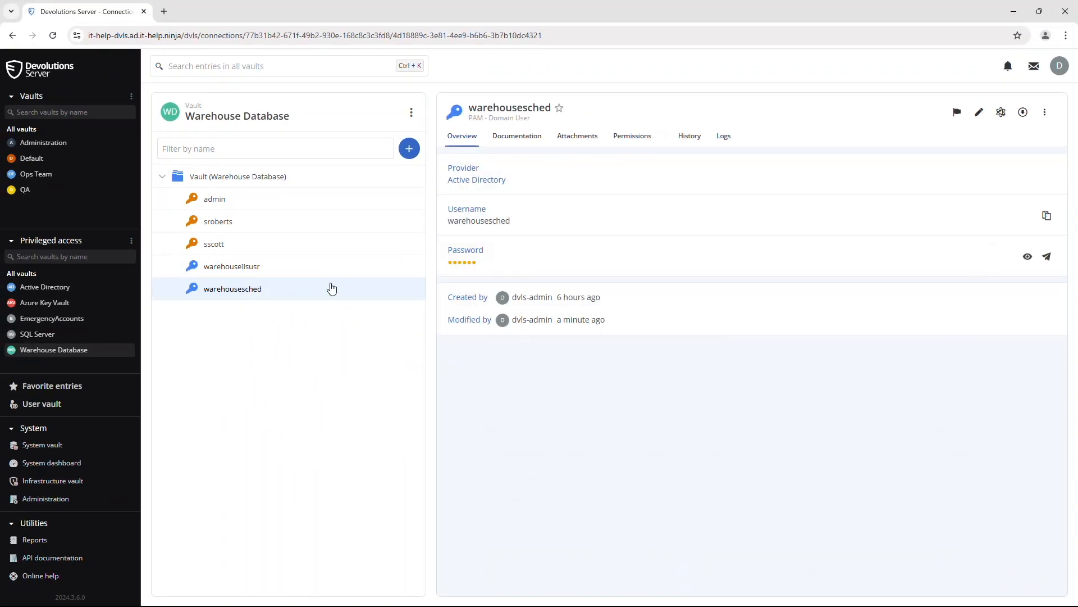
click(1045, 112)
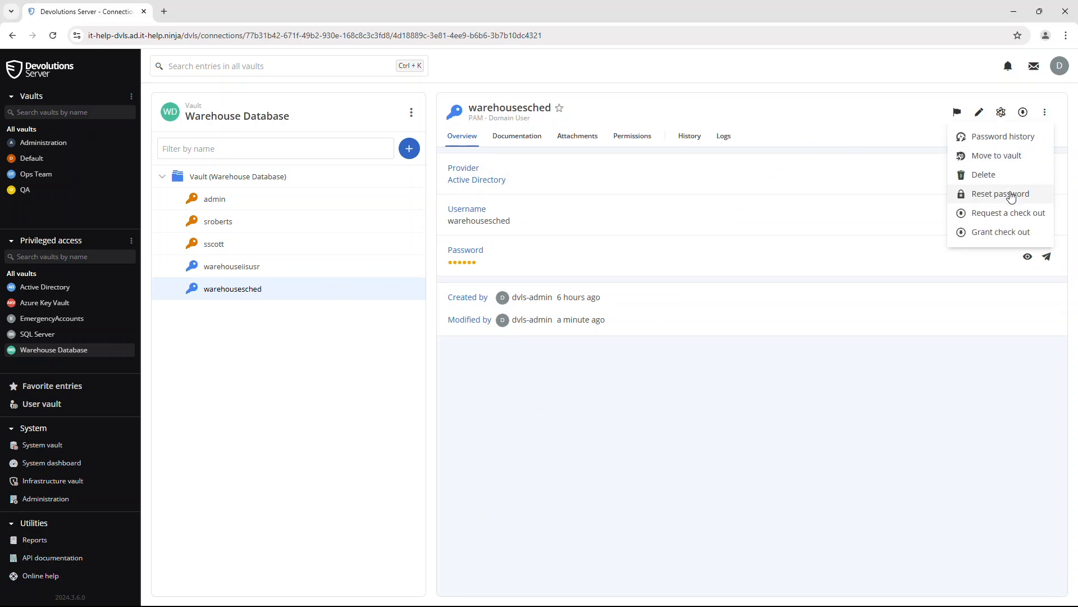
click(1011, 196)
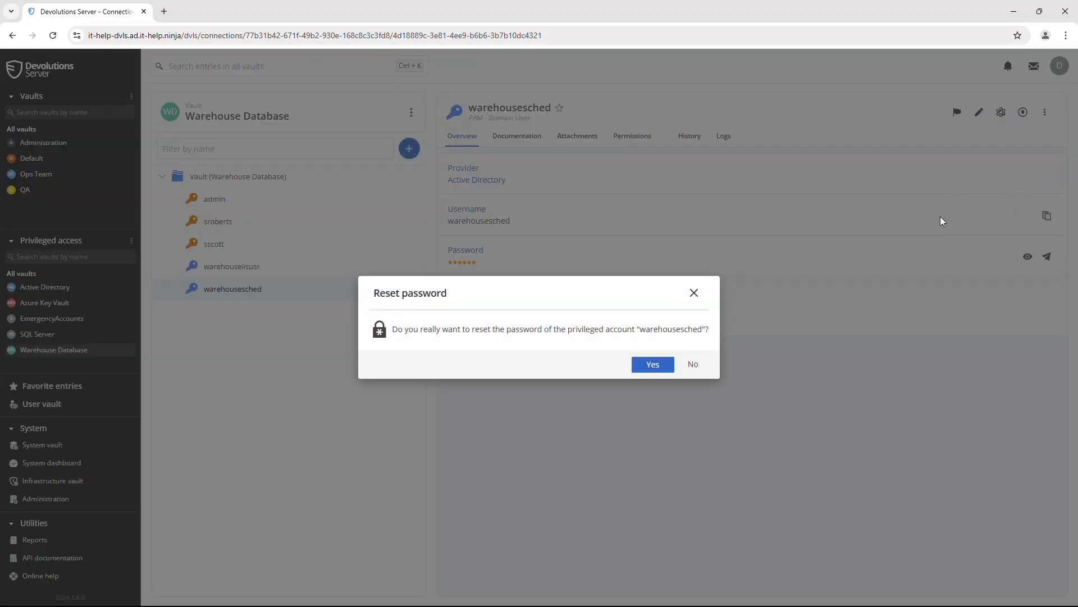
click(646, 369)
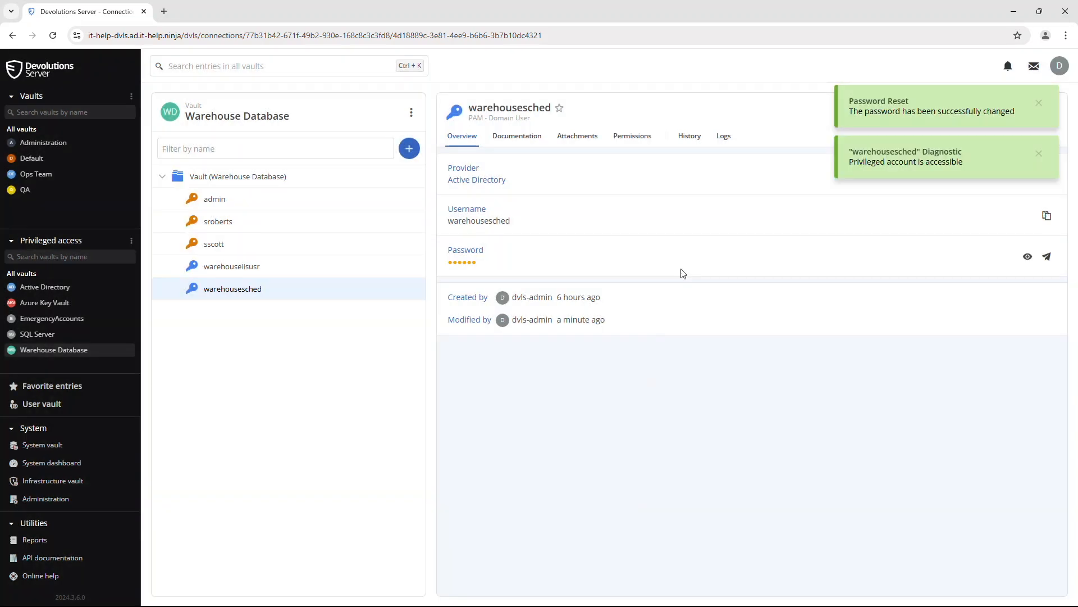
click(724, 137)
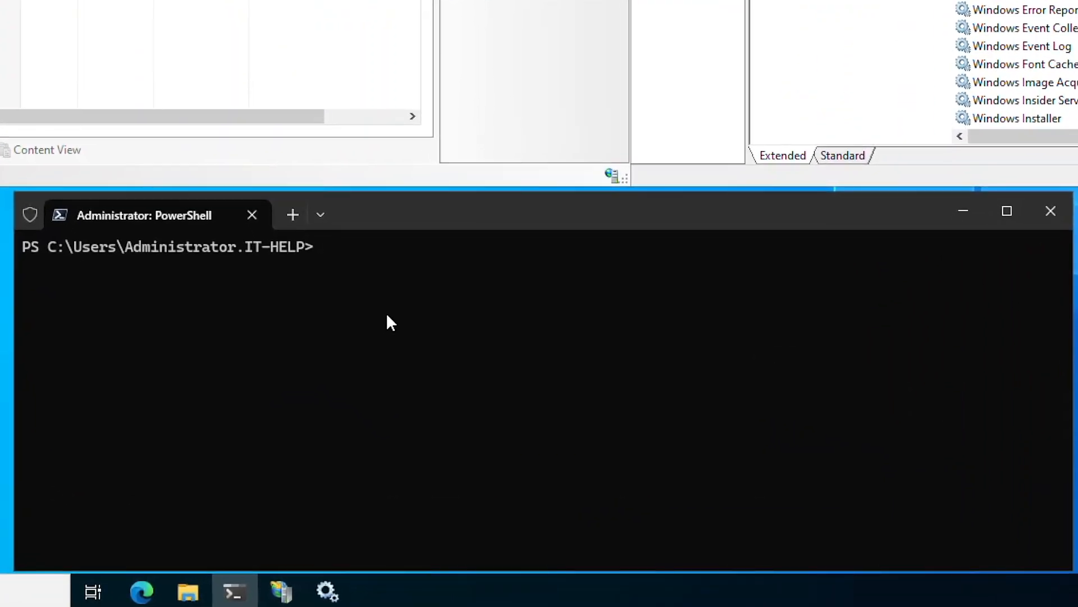
Switch to PowerShell and query the last 30 minutes for WarehouseScheduler events (ID 7036) and WarehouseApp IIS configuration events (ID 29), first 2 each.
text(clear)
key(Return)
text(Get-WinEvent -FilterHashtable @{ LogName='System'; ID=7036; StartTime=((Get-Date).AddMinutes(-30)); } | Where-Object Message -Match 'WarehouseScheduler' | Select-Object TimeCreated, ProviderName, Message -First 2 | FT -AutoSize; Get-WinEvent -FilterHashtable @{ LogName='Microsoft-IIS-Configuration/Operational'; ID=29; StartTime=((Get-Date).AddMinutes(-30)); } | Where-Object Message -Match 'WarehouseApp' | Select-Object TimeCreated, ProviderName, Message -First 2 | FT -AutoSize)
key(Return)
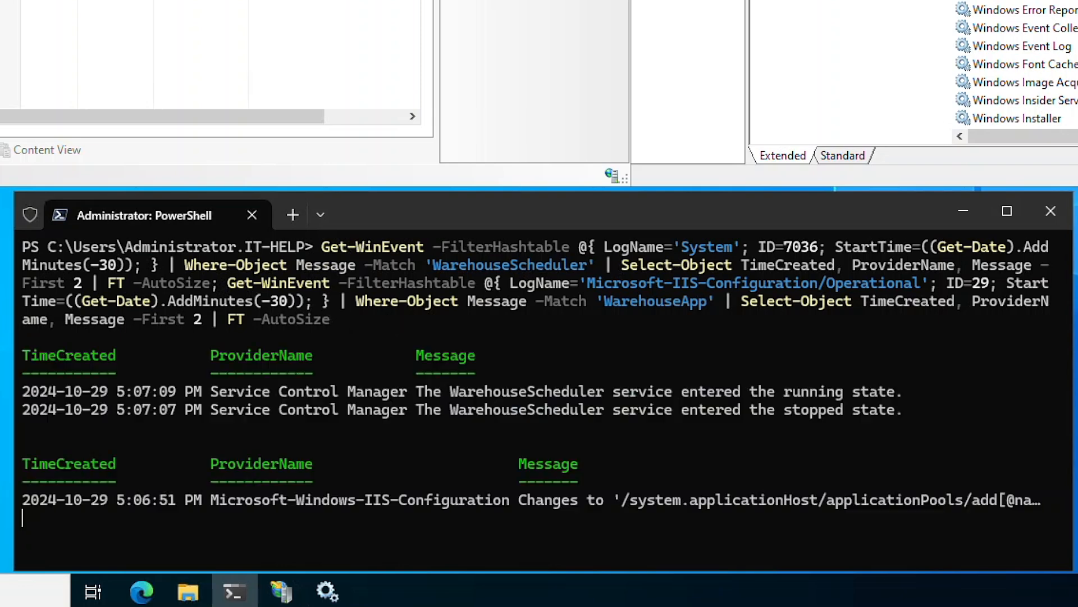